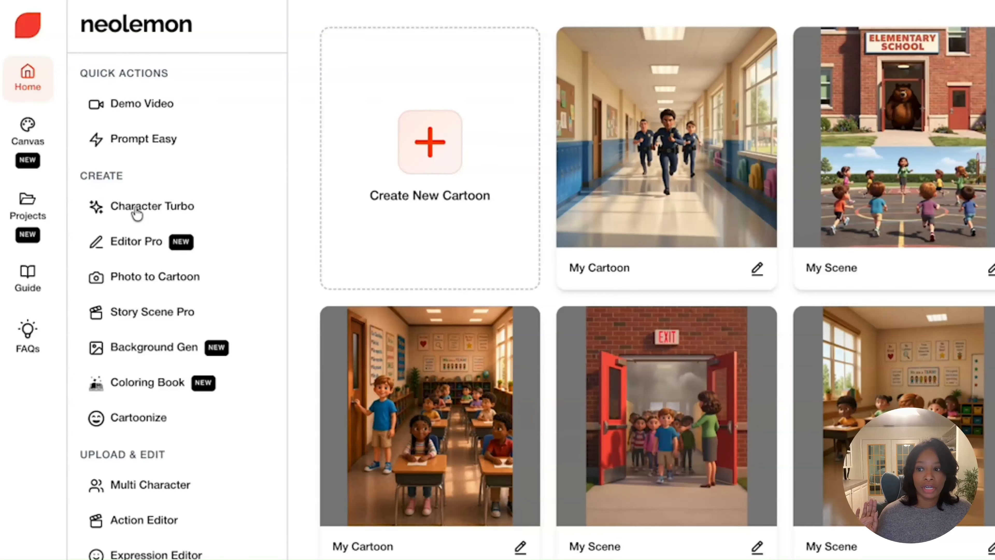
Step: In Character Turbo, generate a Portrait 3:4 Pixar-like Alice in Wonderland character: curious 7-year-old girl, blonde curls, pale blue dress, white apron, tiny golden key
left_click(137, 213)
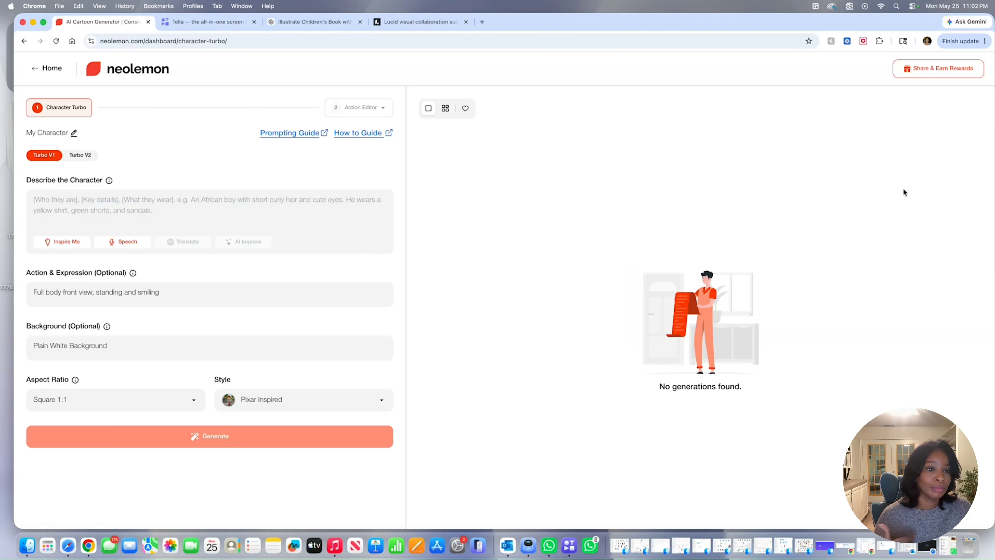
type("Create an original Pixar-like 3D children’s book character inspired by the classic public domain story Alice in Wonderland. A curious 7-year-old girl with soft blonde curls, large expressive blue eyes, a pale blue storybook dress, a white apron, striped stockings, and black shoes. She has a gentle curious expression and is holding a tiny golden key. Whimsical children’s book style, rounded features, warm cinematic lighting, polished 3D animated look. Original public-domain-inspired design, not based on any modern movie version.")
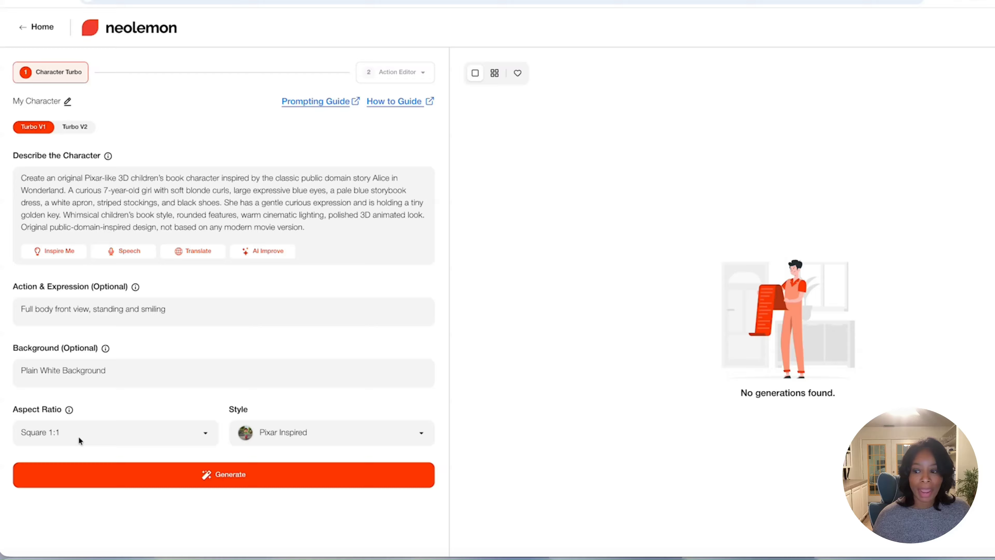
left_click(102, 435)
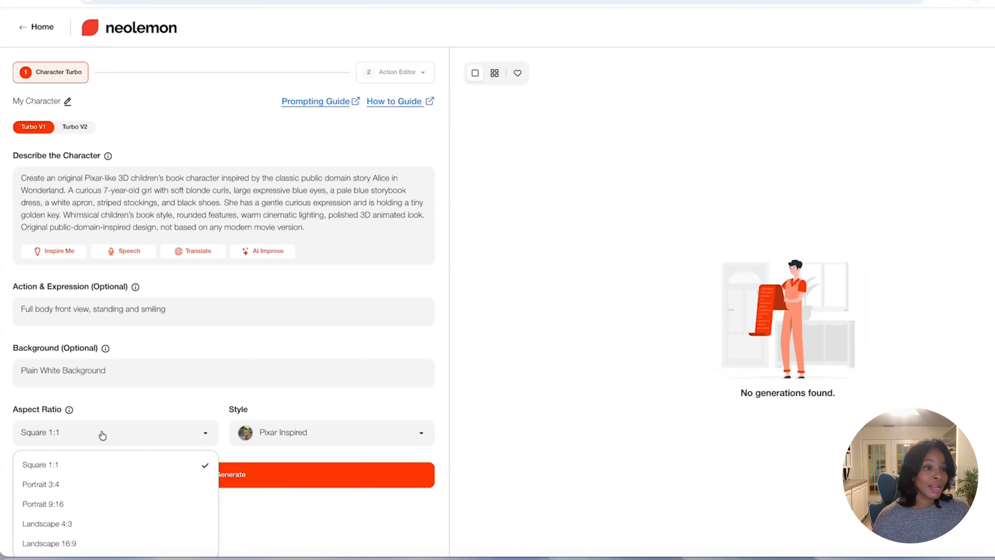
left_click(39, 485)
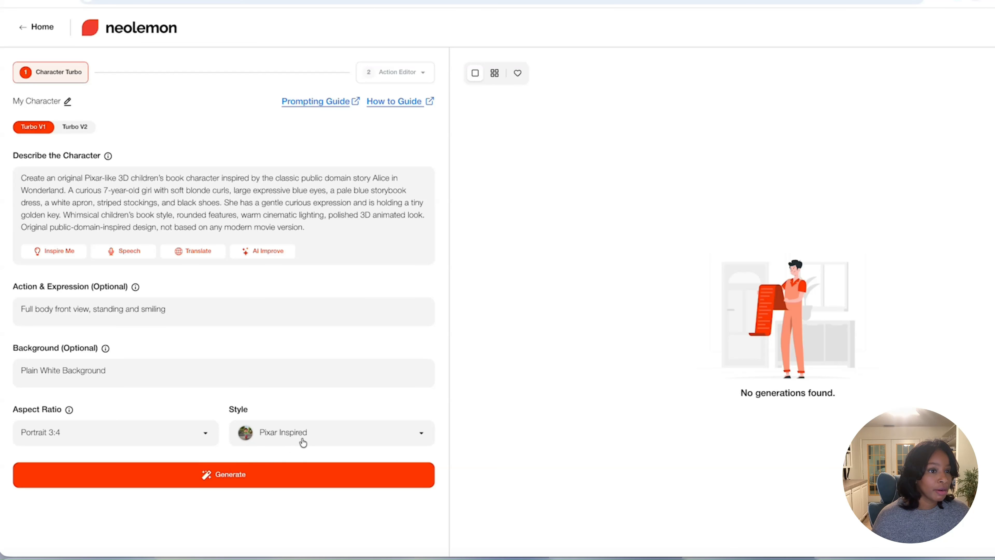
left_click(247, 475)
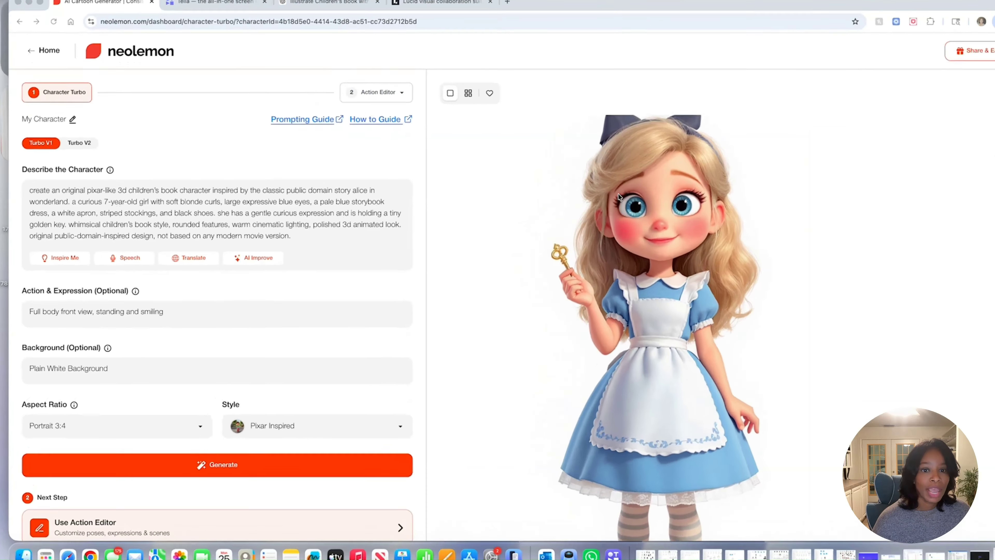
Step: In Editor Pro, generate a sunlit flower-garden scene with Alice lifting one hand in wonder toward a rabbit in a vintage waistcoat hurrying past
scroll(660, 182, "down", 5)
scroll(660, 181, "up", 4)
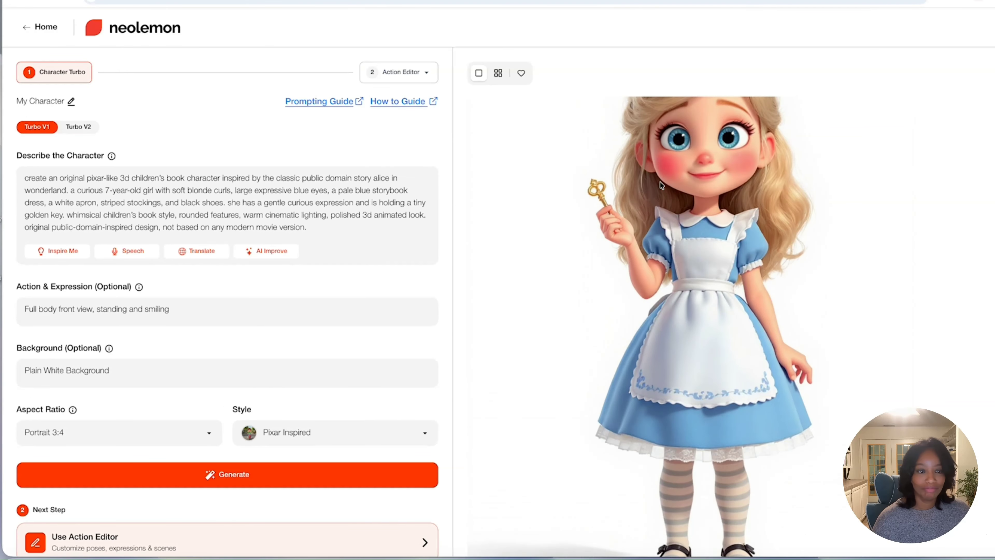
scroll(660, 182, "up", 3)
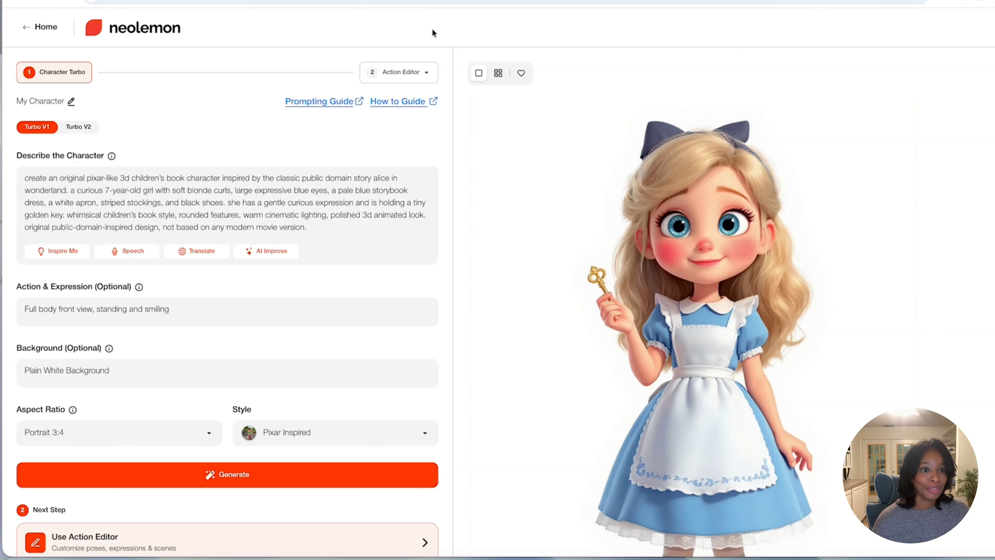
mouse_move(821, 171)
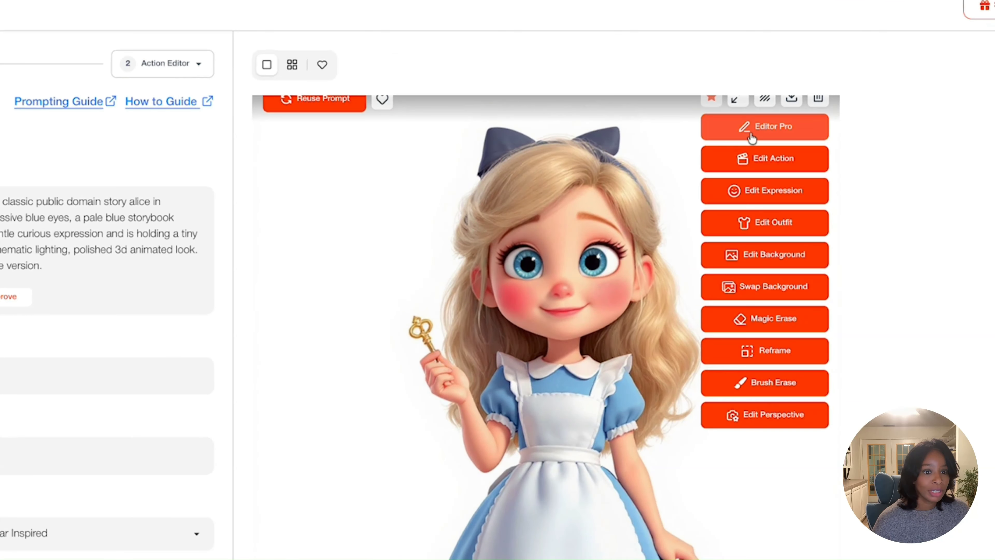
left_click(751, 134)
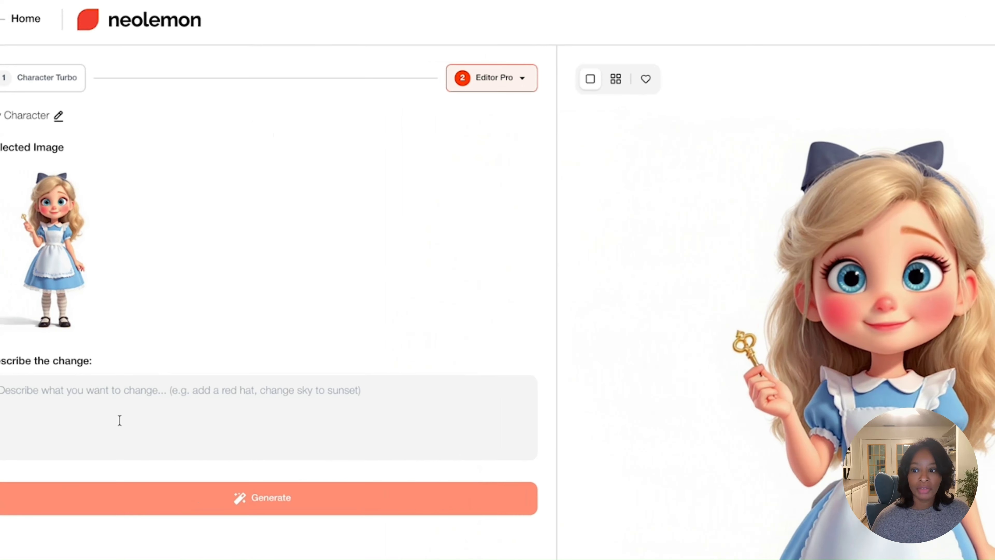
right_click(86, 404)
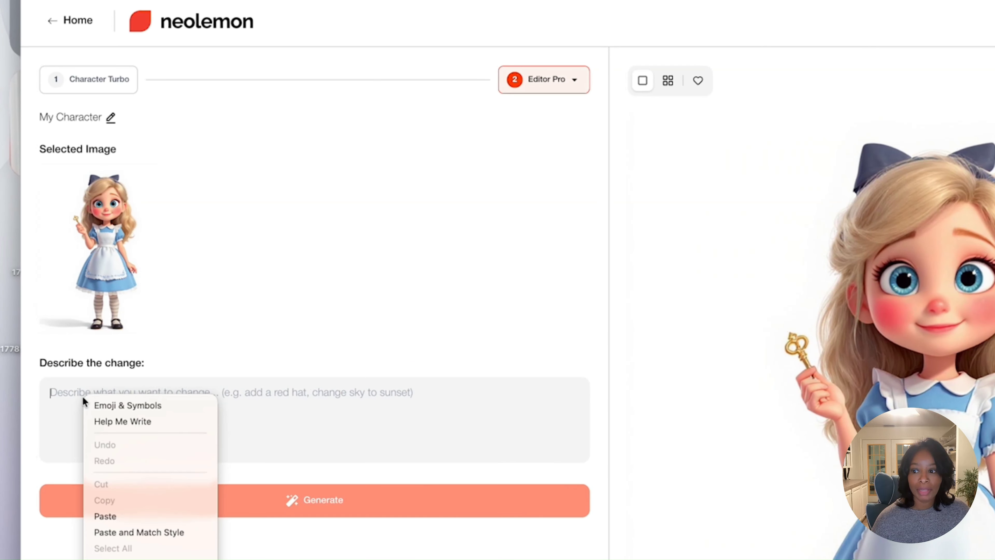
left_click(104, 516)
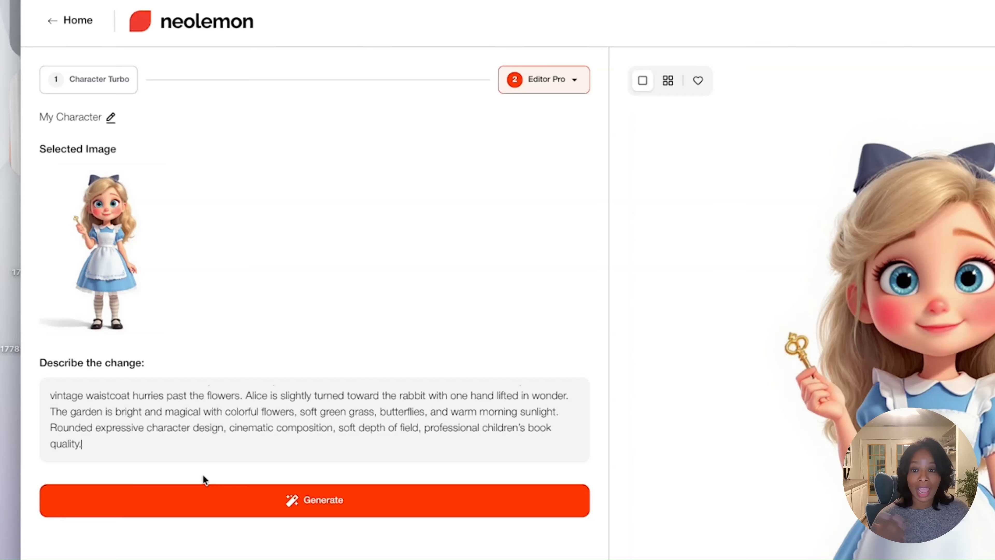
left_click(202, 496)
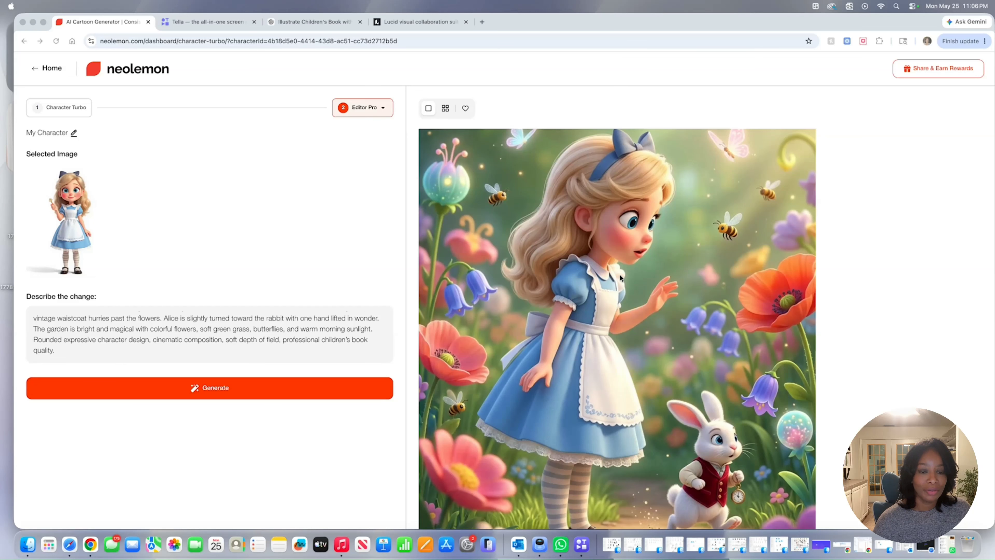
Step: From the garden image, generate a candlelit hallway scene with Alice leaning toward a knee-high glowing door with a tiny golden handle
scroll(620, 273, "down", 3)
scroll(620, 274, "up", 5)
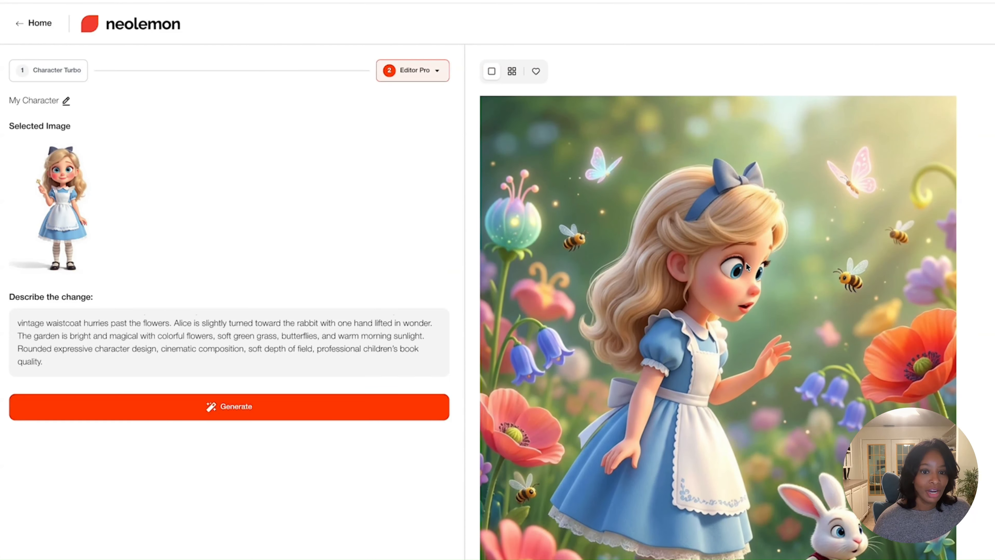
mouse_move(743, 261)
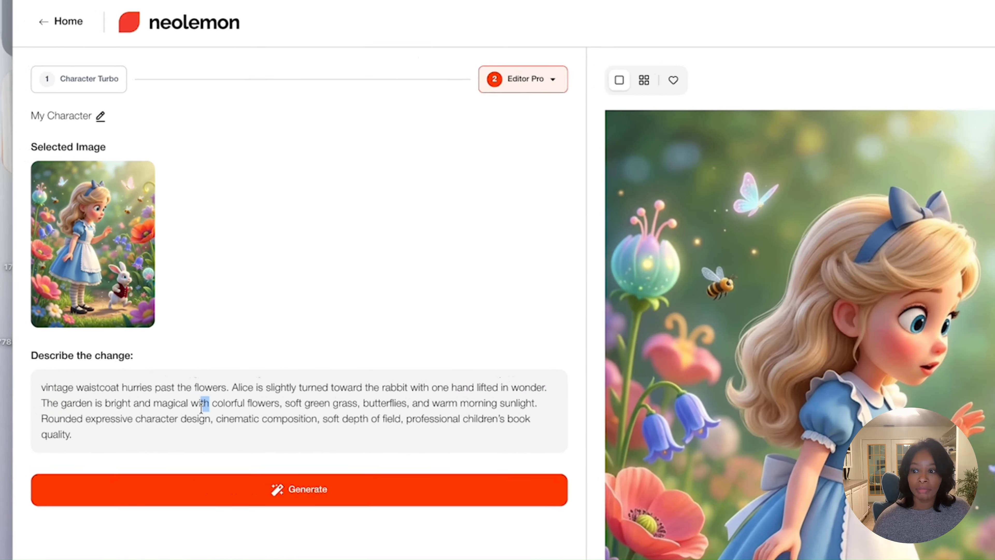
triple_click(201, 404)
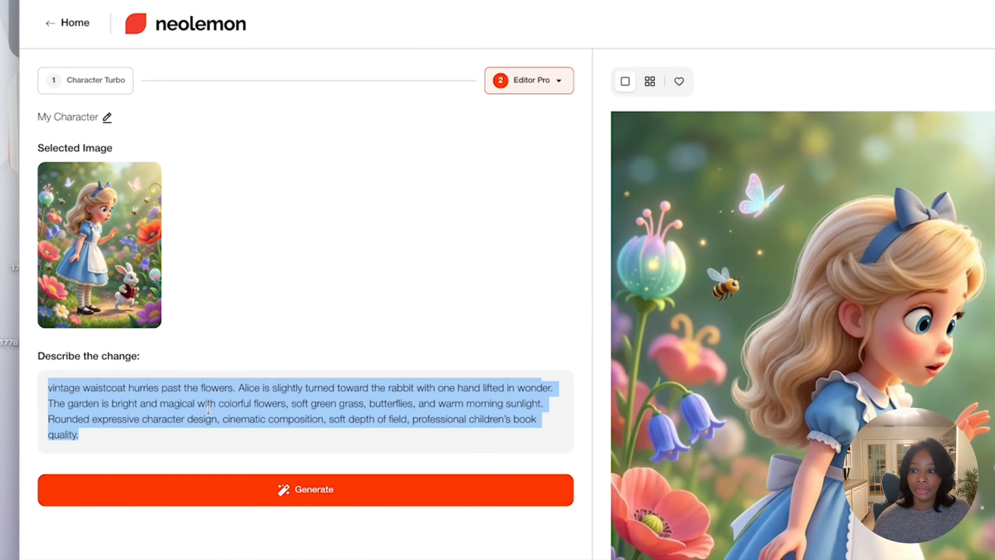
right_click(202, 407)
left_click(239, 389)
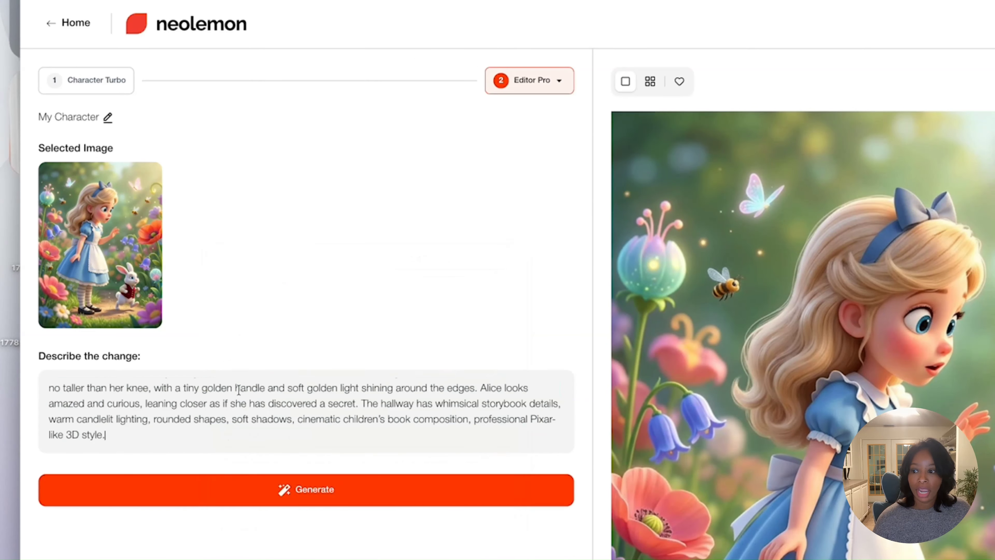
left_click(195, 484)
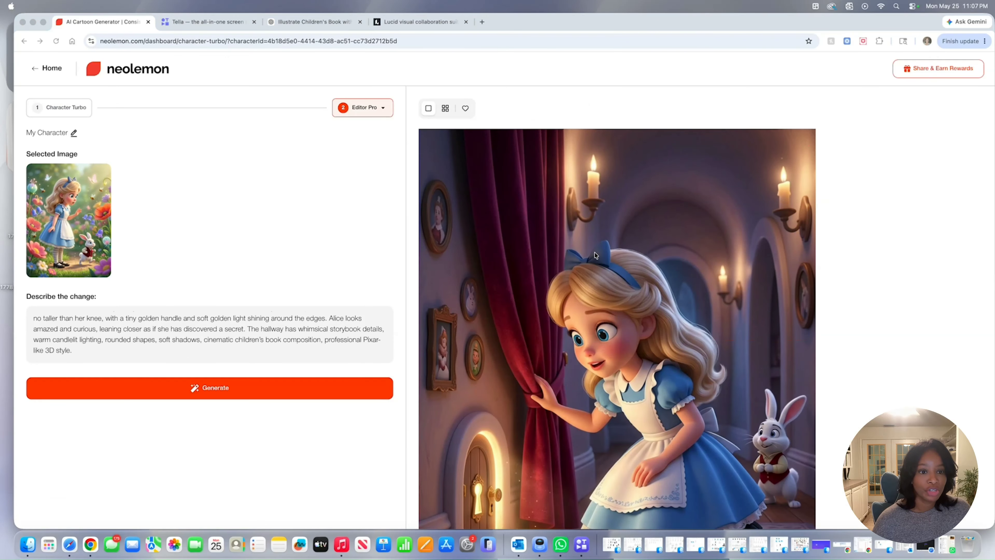
Step: From the hallway image, generate an Editor Pro scene of Alice smiling in wonder at a softly glowing key in a cozy storybook room
scroll(595, 252, "down", 3)
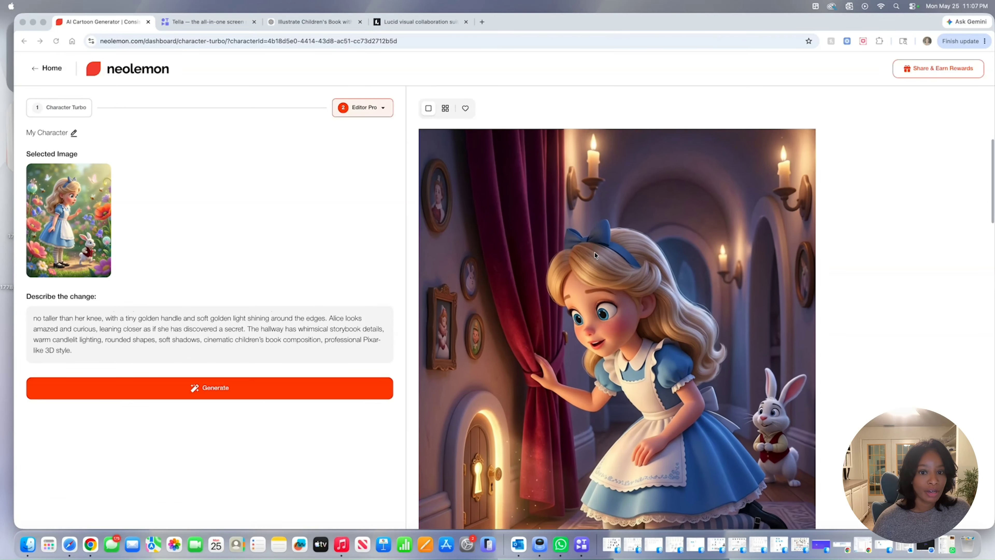
scroll(594, 252, "up", 3)
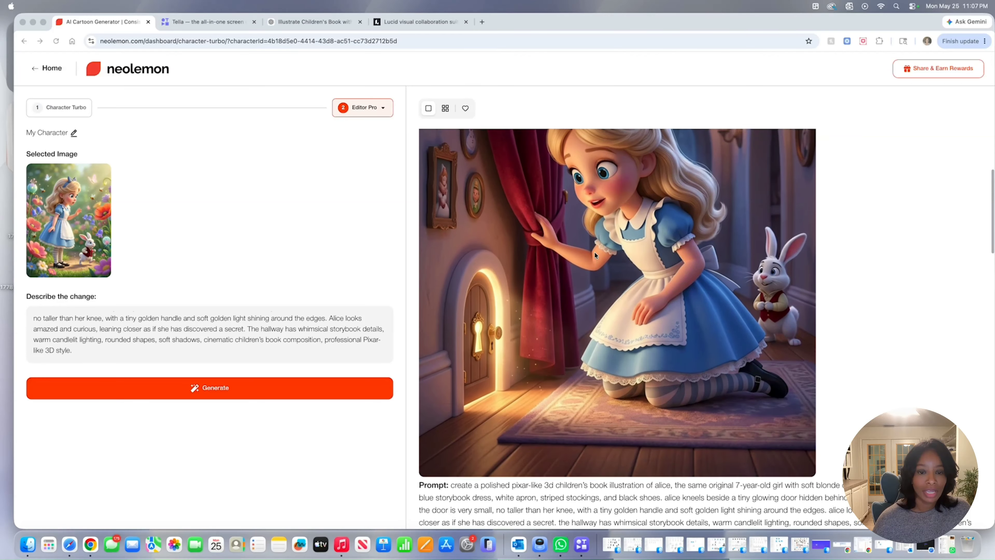
scroll(595, 253, "up", 2)
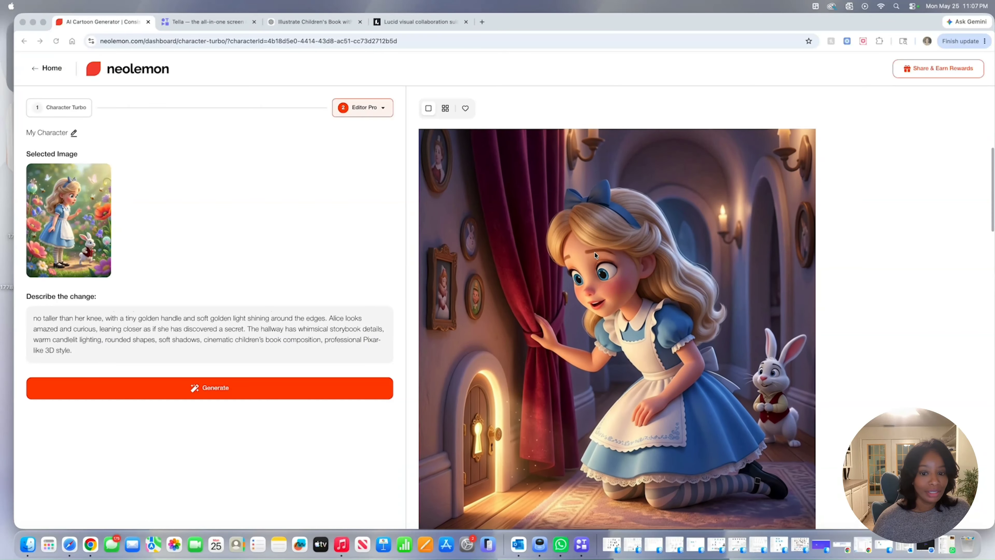
scroll(595, 252, "up", 1)
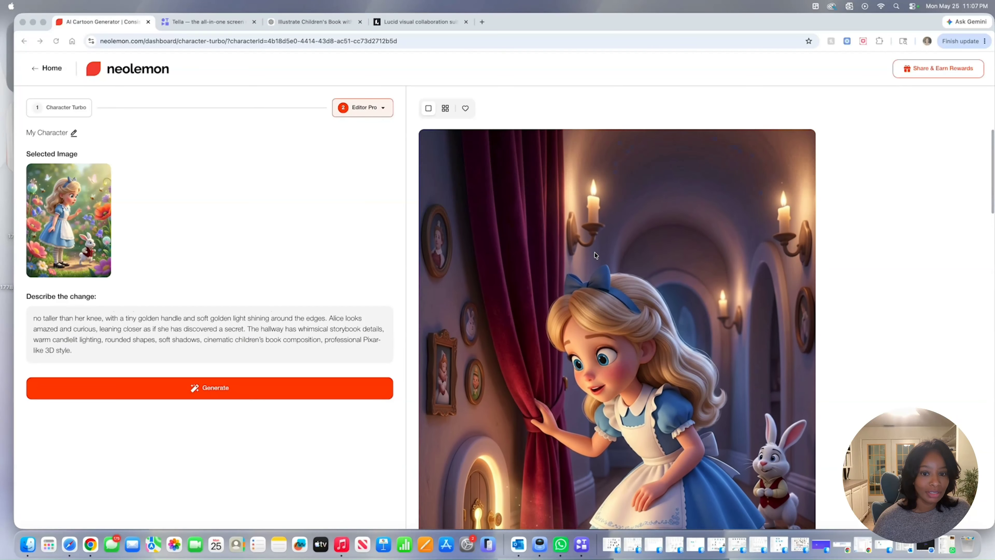
left_click(594, 251)
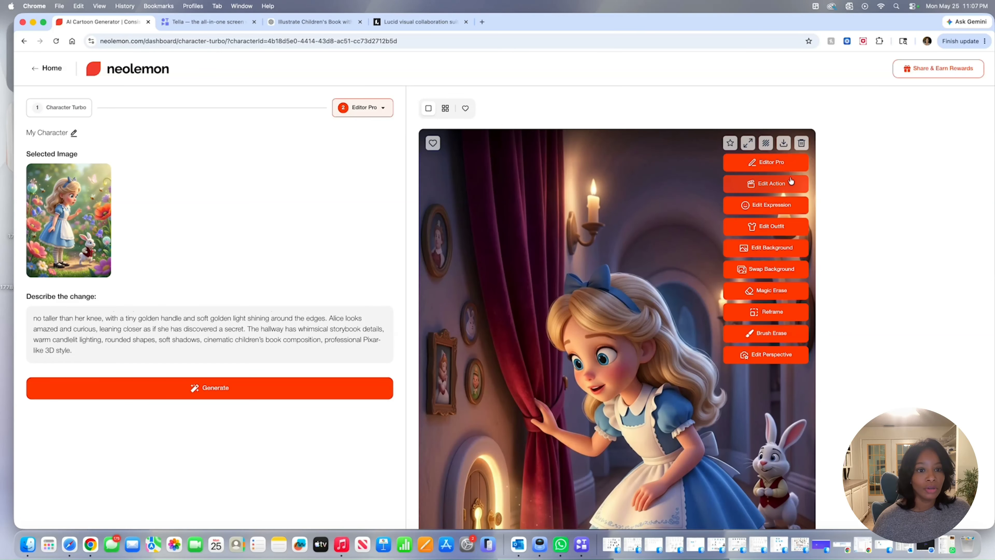
left_click(762, 164)
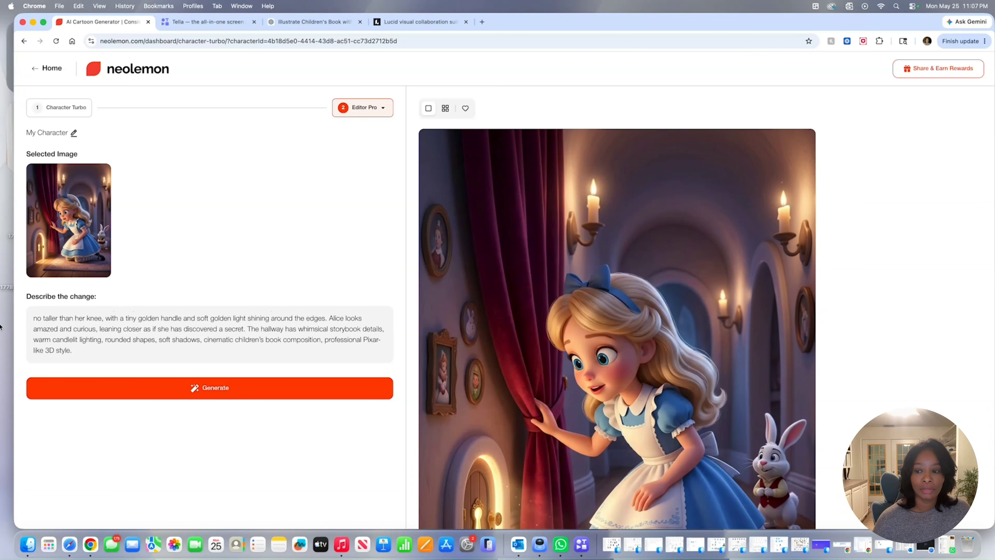
triple_click(55, 319)
right_click(56, 319)
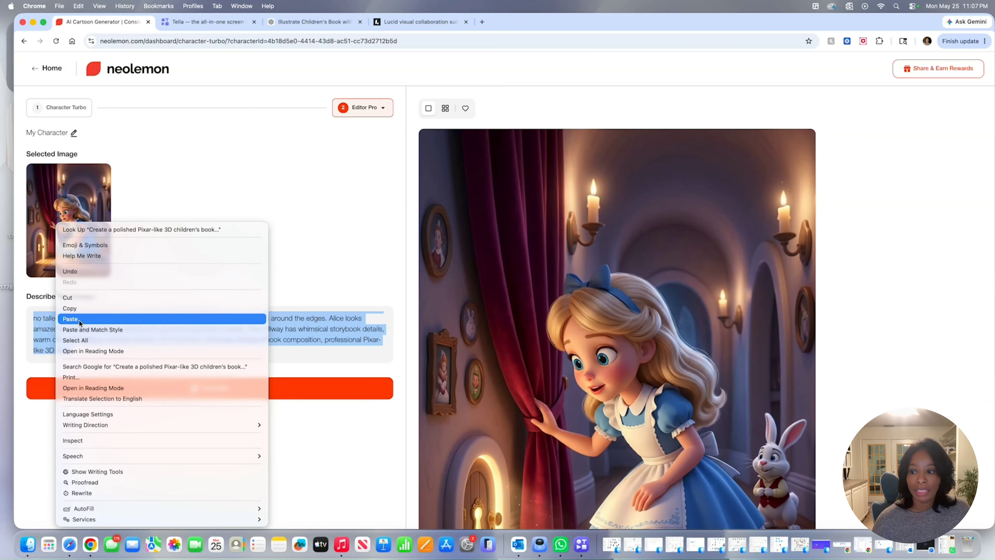
left_click(80, 319)
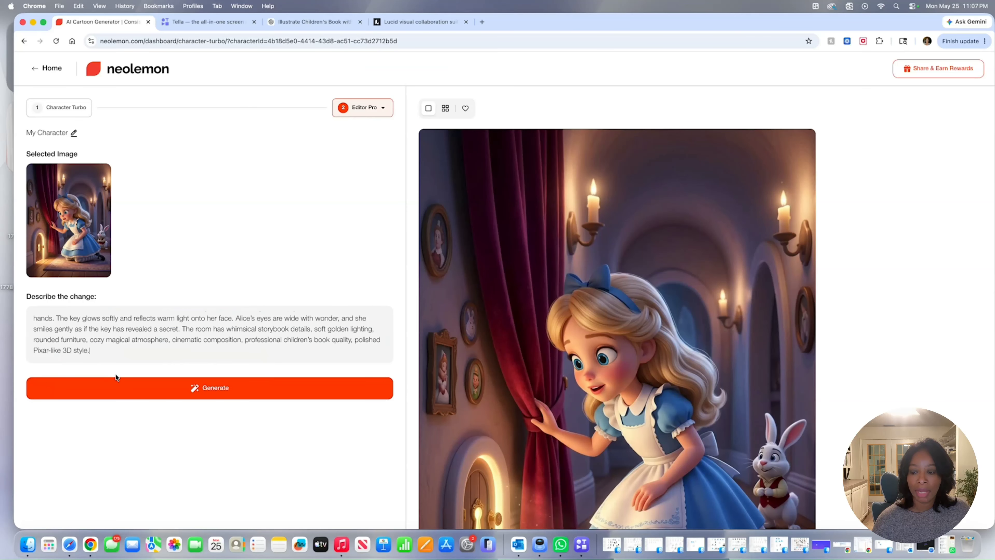
left_click(146, 387)
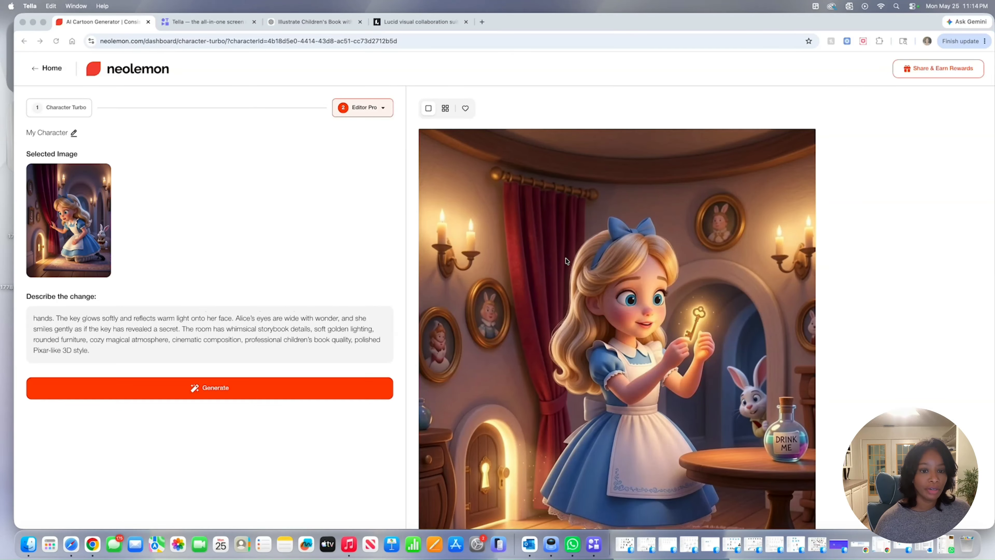
Step: From the glowing-key image, generate a scene of Alice kneeling outside the tiny open door and peeking into a magical garden with flowers and butterflies
scroll(566, 261, "down", 3)
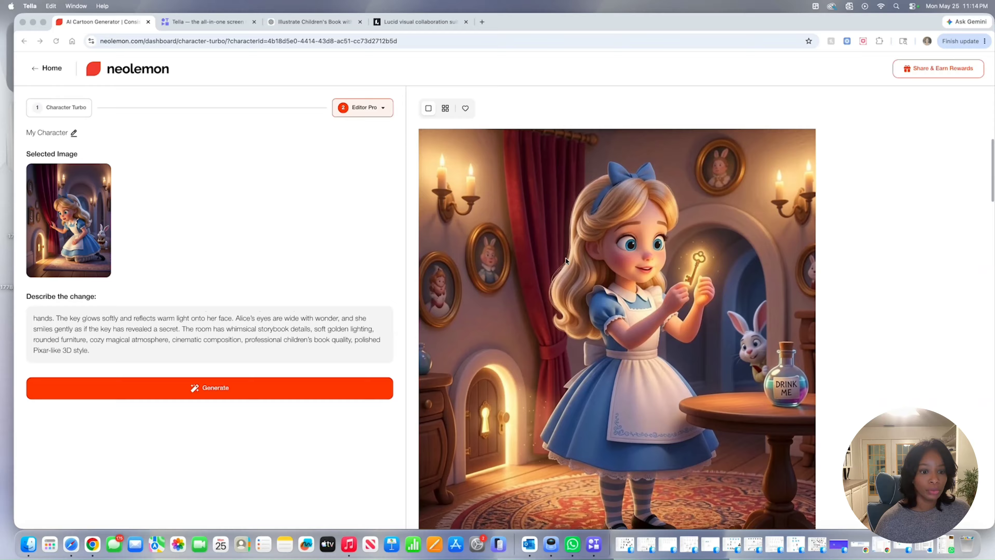
scroll(565, 259, "up", 3)
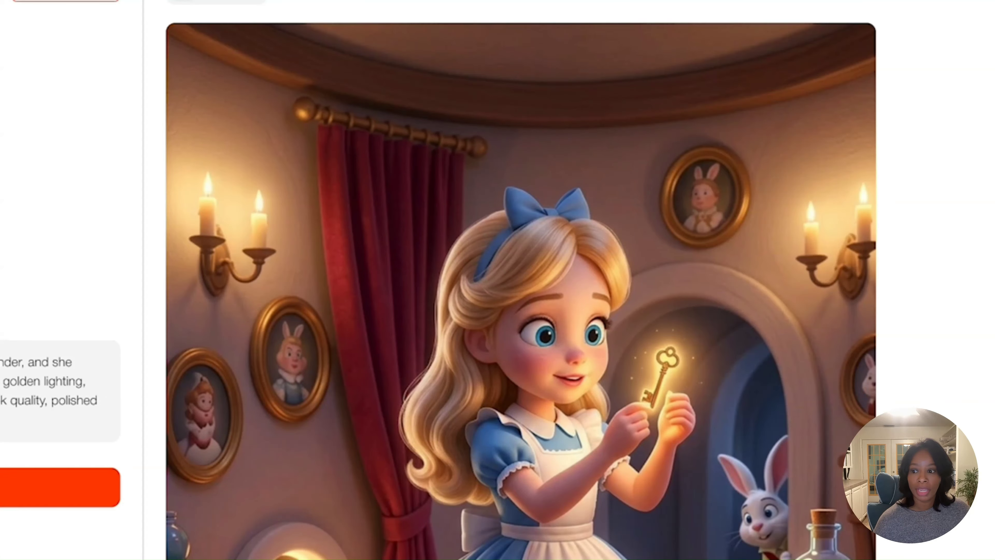
key("super+a")
right_click(156, 395)
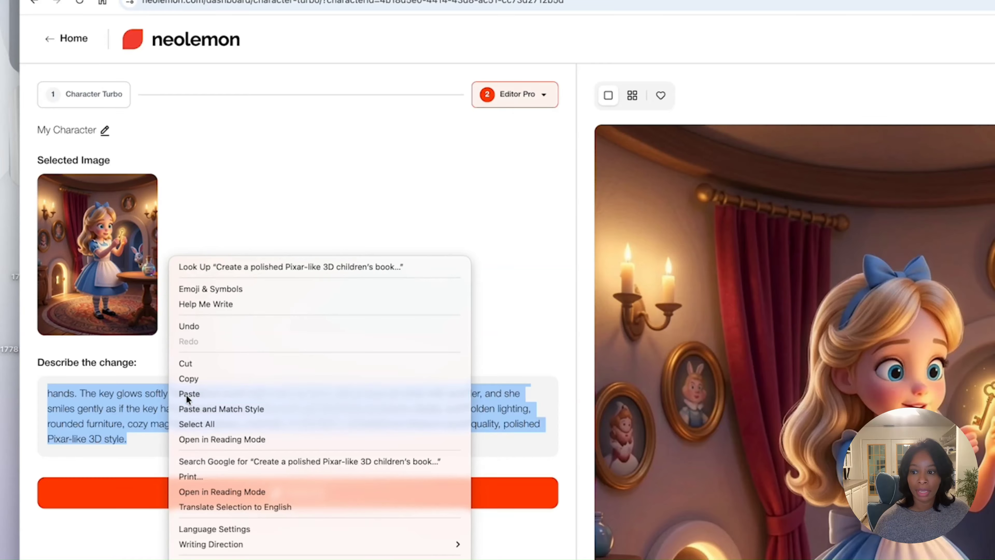
left_click(186, 394)
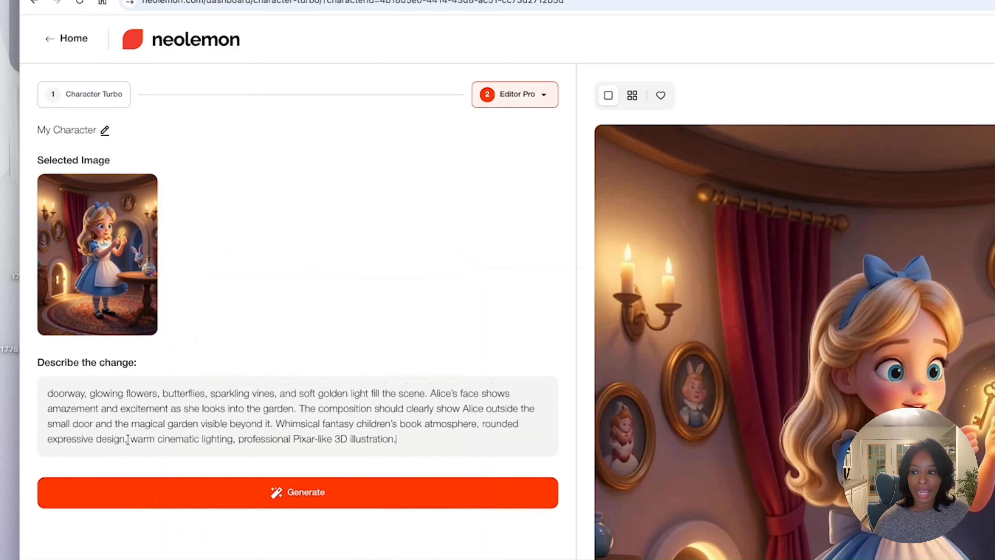
left_click(199, 492)
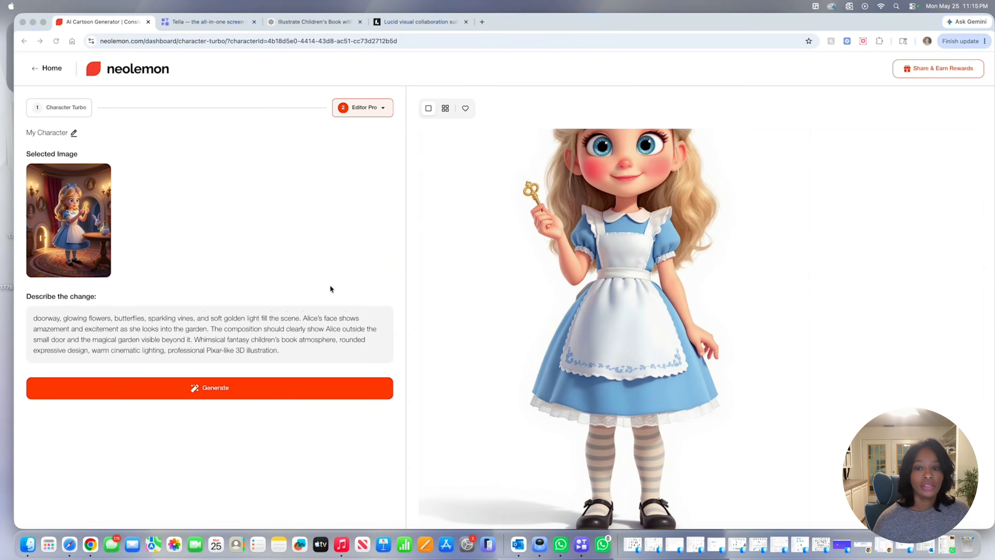
Step: Review the generated Alice scenes and download the image of her kneeling at the open tiny door
scroll(573, 309, "up", 3)
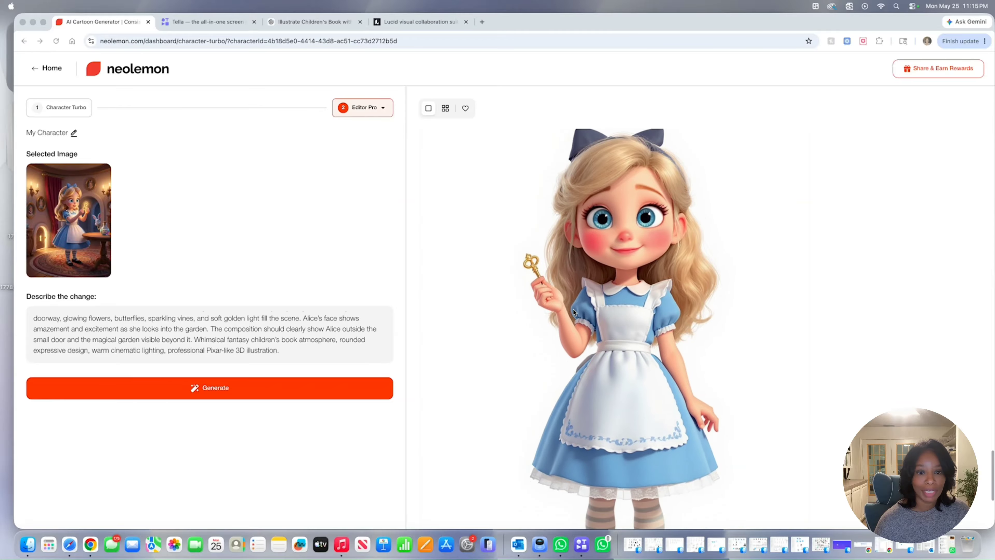
scroll(572, 312, "up", 15)
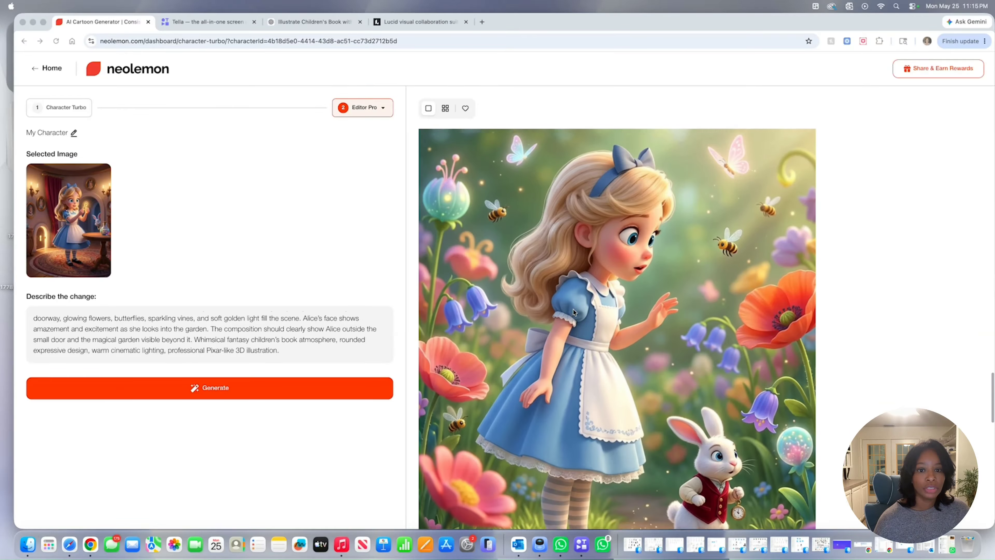
scroll(573, 309, "up", 10)
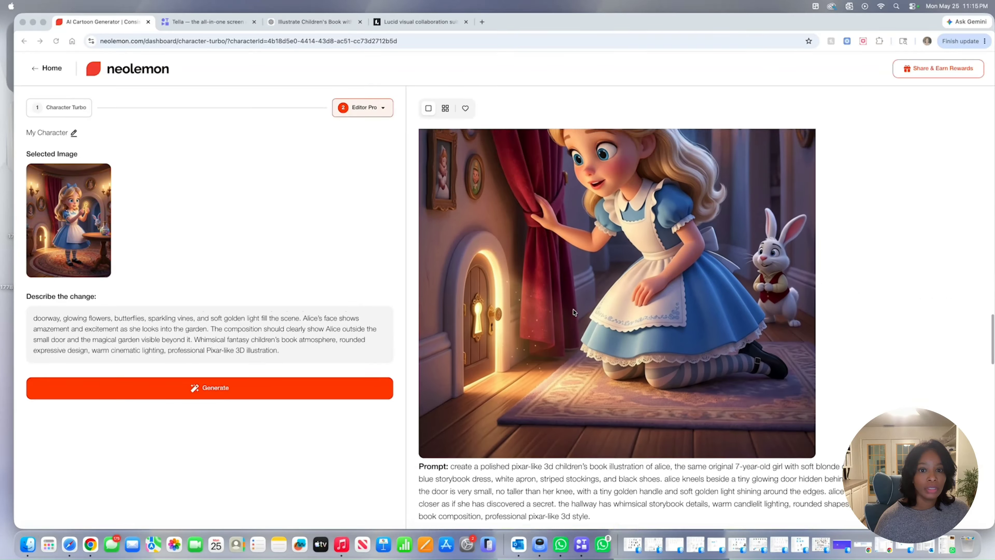
scroll(573, 309, "up", 10)
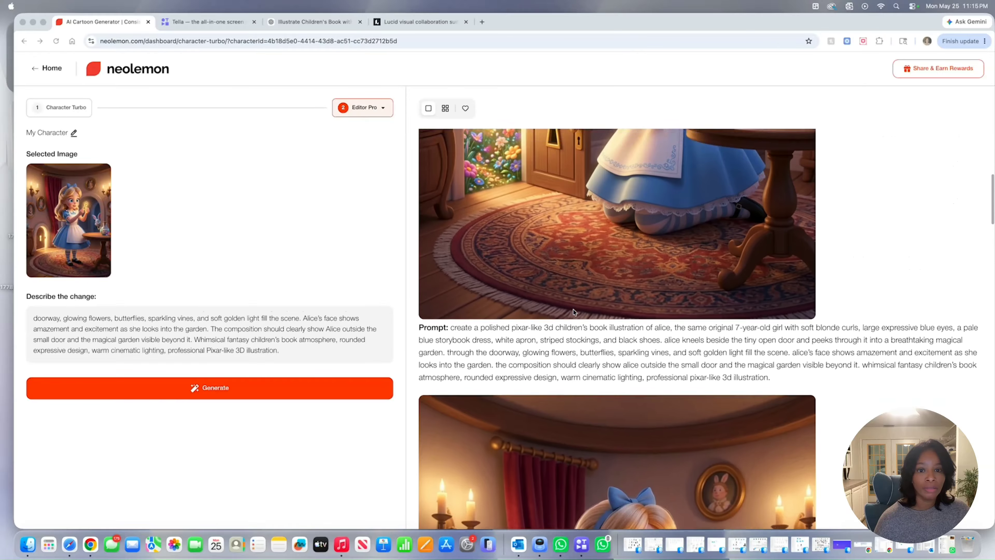
scroll(573, 309, "down", 1)
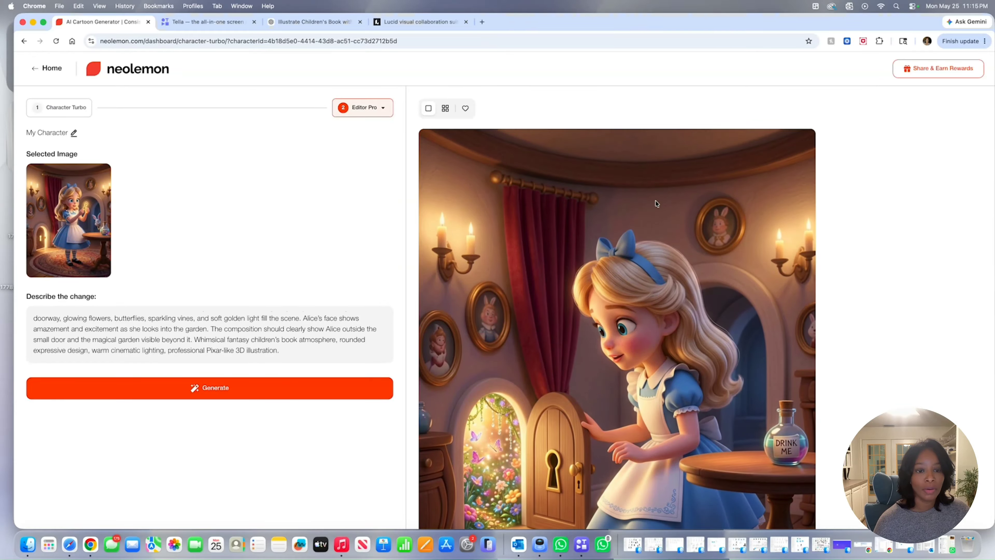
left_click(783, 143)
scroll(643, 247, "down", 5)
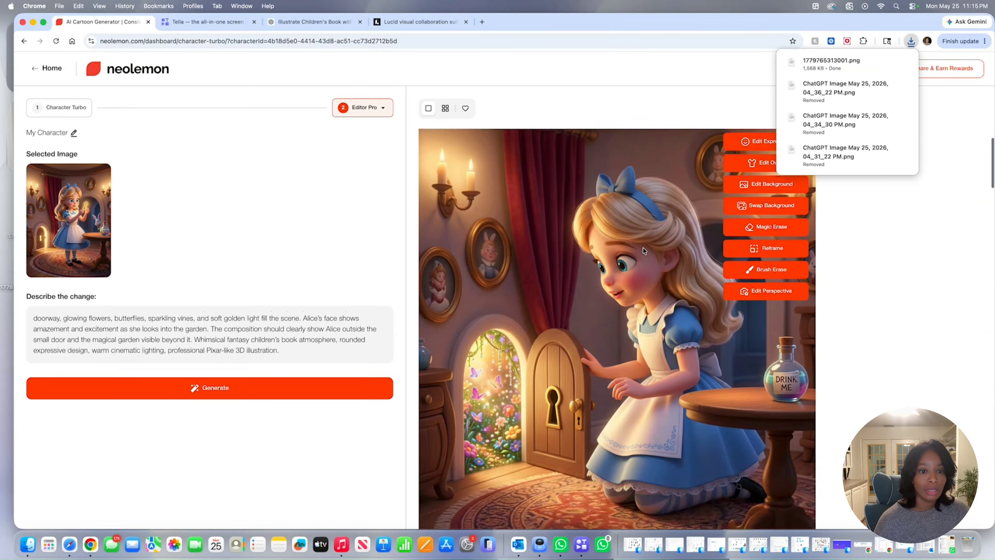
scroll(643, 248, "down", 3)
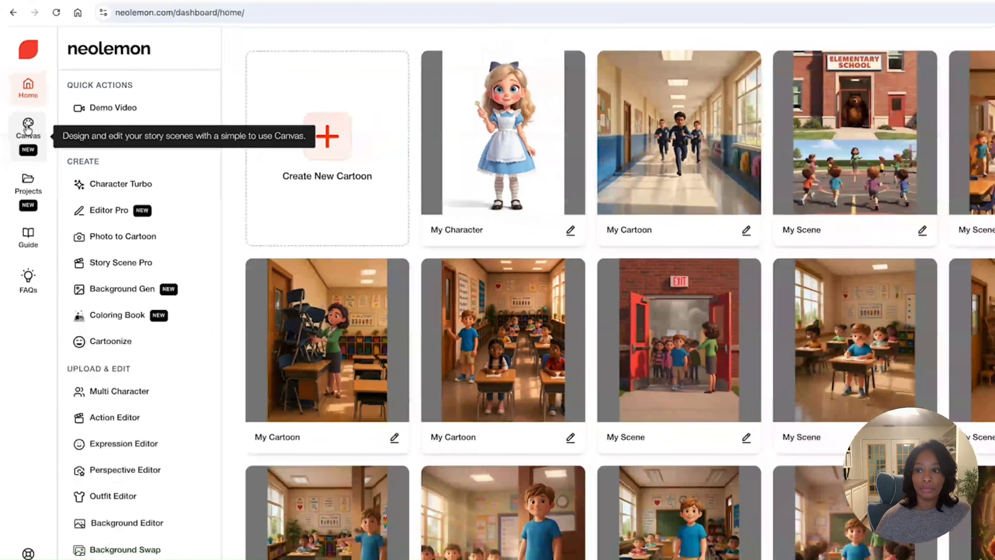
Step: Open the Canvas workspace and review its social media, presentation, KDP print and custom size presets
left_click(20, 127)
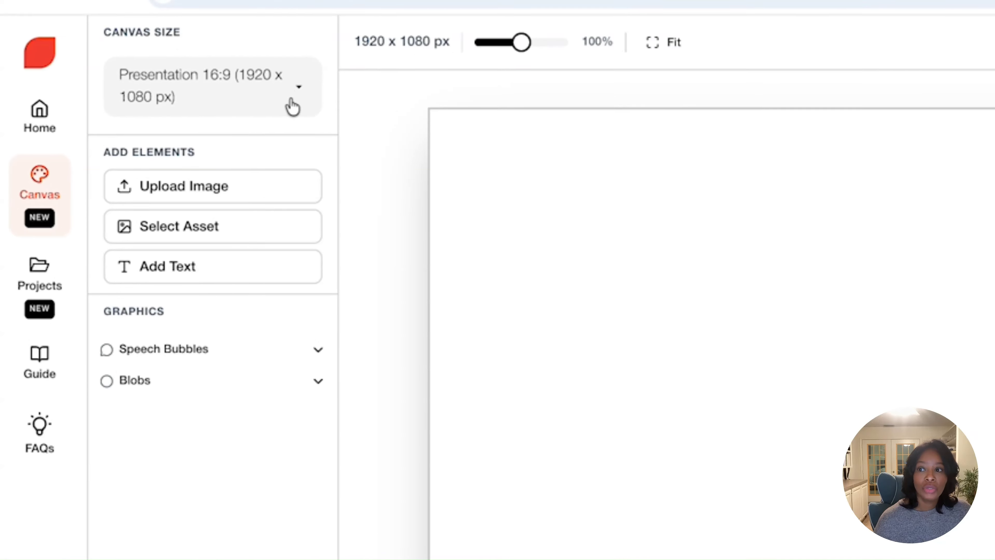
left_click(294, 101)
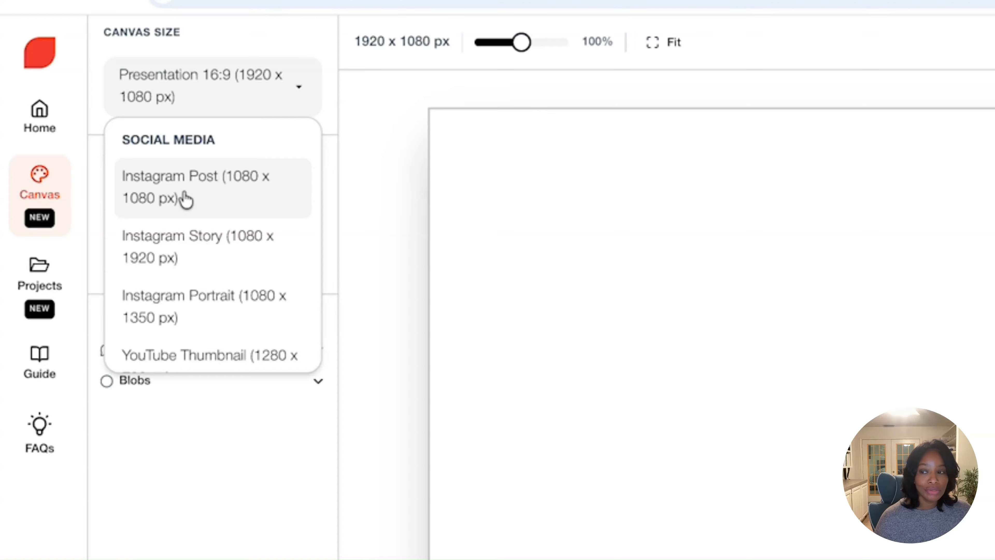
scroll(185, 198, "down", 1)
scroll(184, 198, "down", 4)
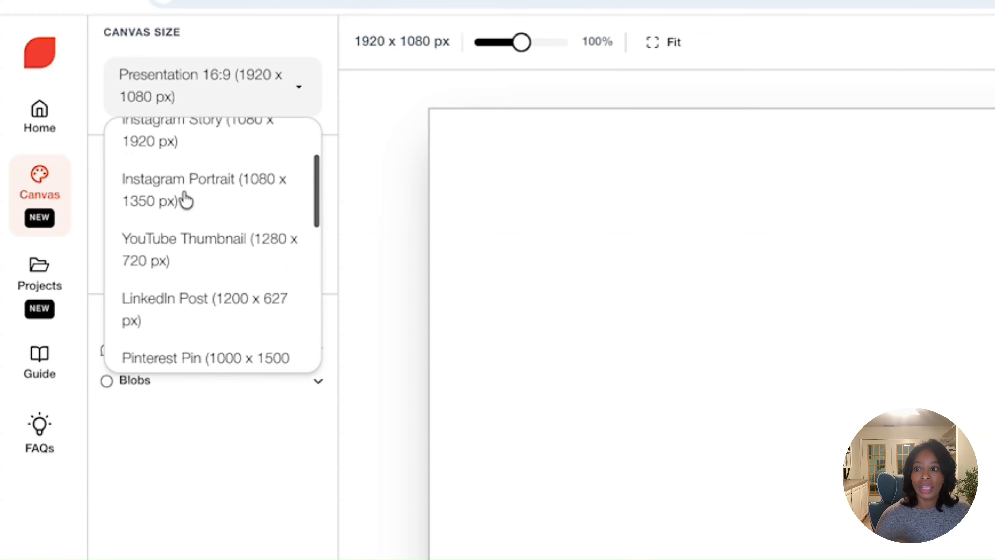
scroll(185, 199, "down", 4)
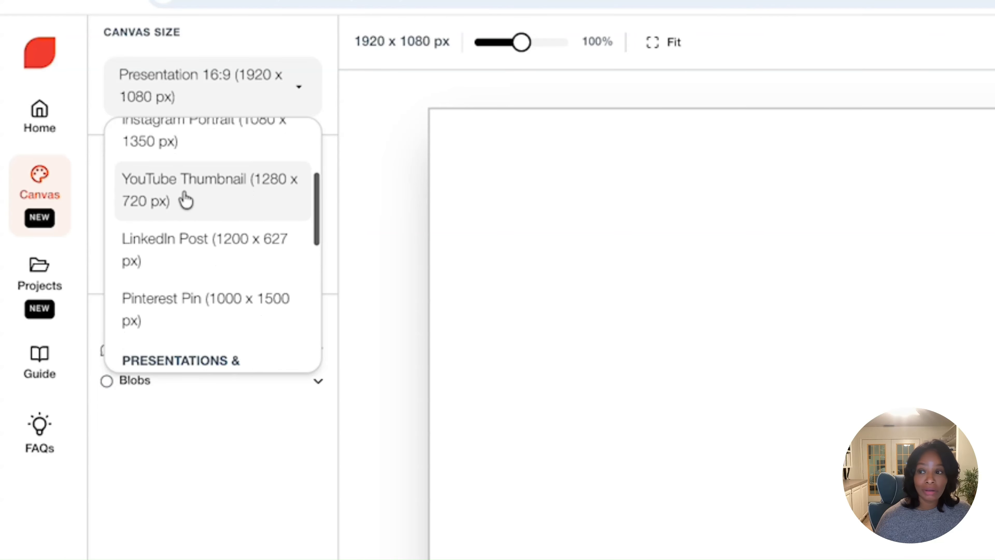
scroll(185, 199, "down", 5)
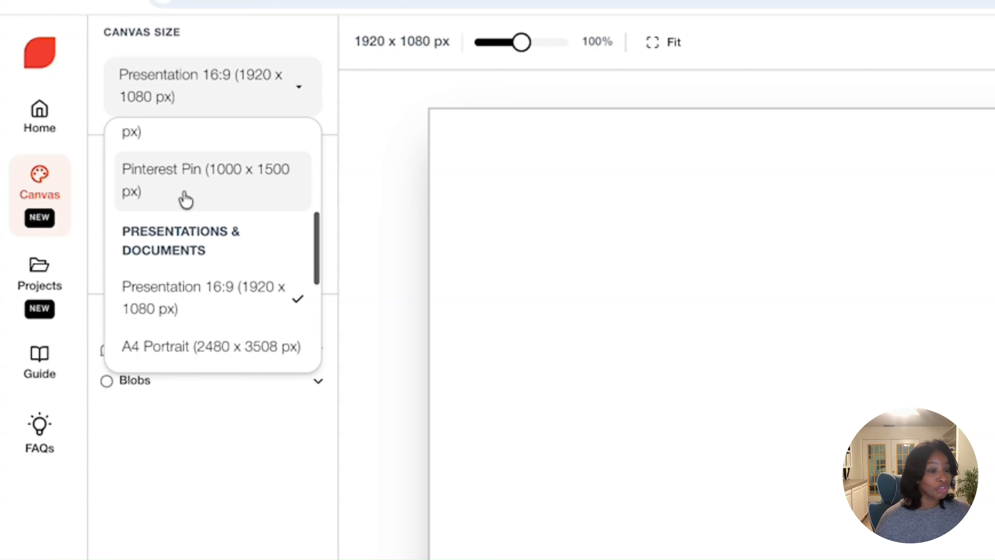
scroll(185, 200, "down", 5)
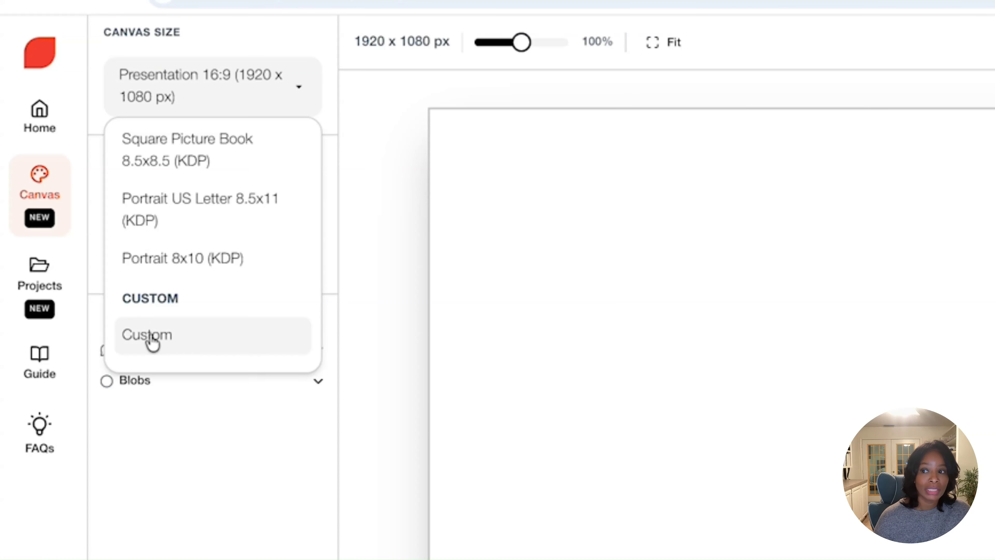
scroll(196, 278, "up", 1)
scroll(196, 278, "up", 5)
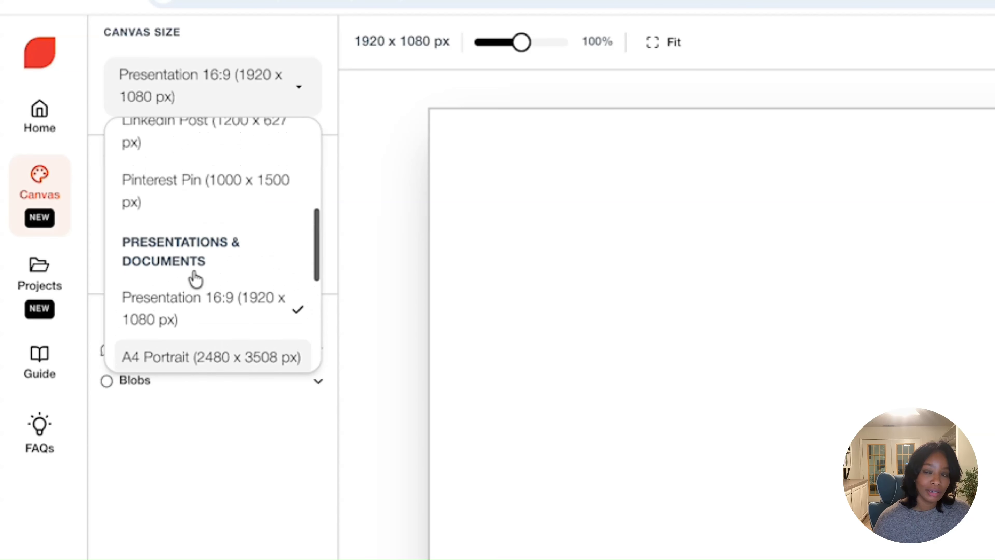
scroll(195, 279, "up", 5)
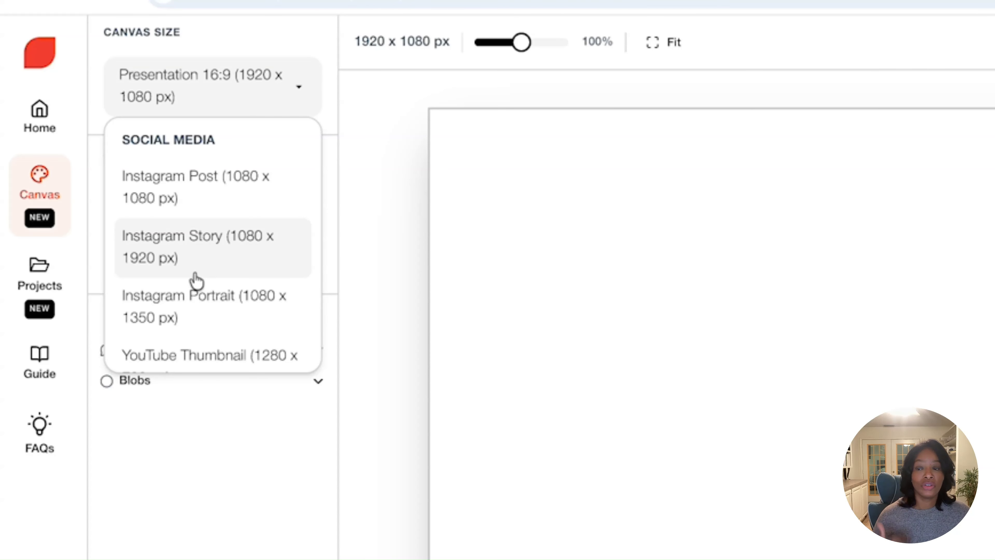
left_click(240, 427)
Step: Look at the image upload option and the speech bubble and blob graphics available for the canvas
left_click(178, 187)
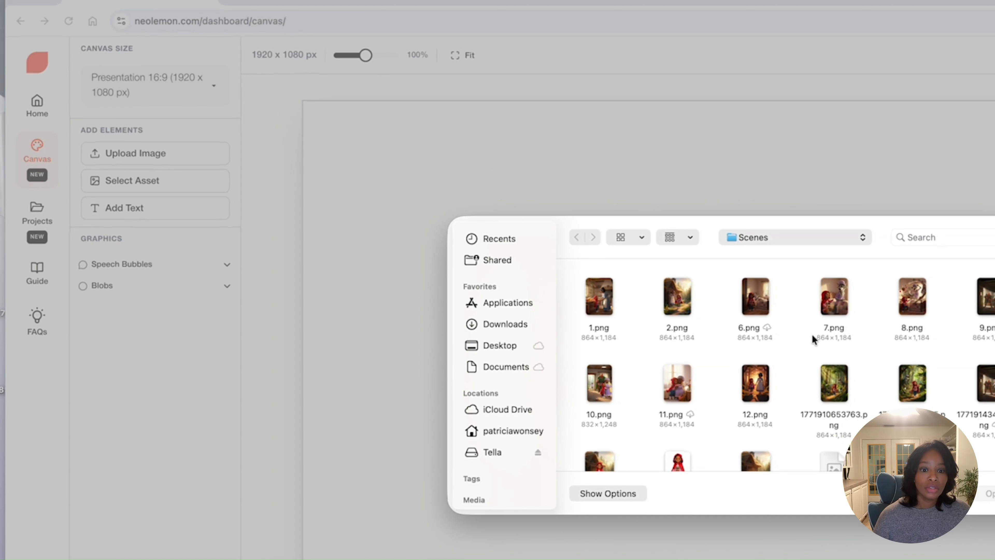
key("Escape")
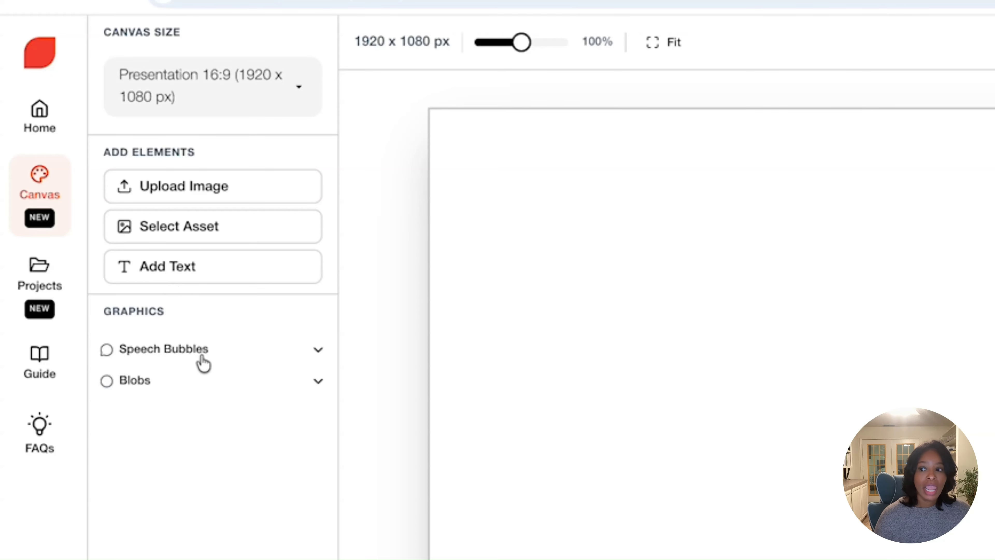
left_click(215, 351)
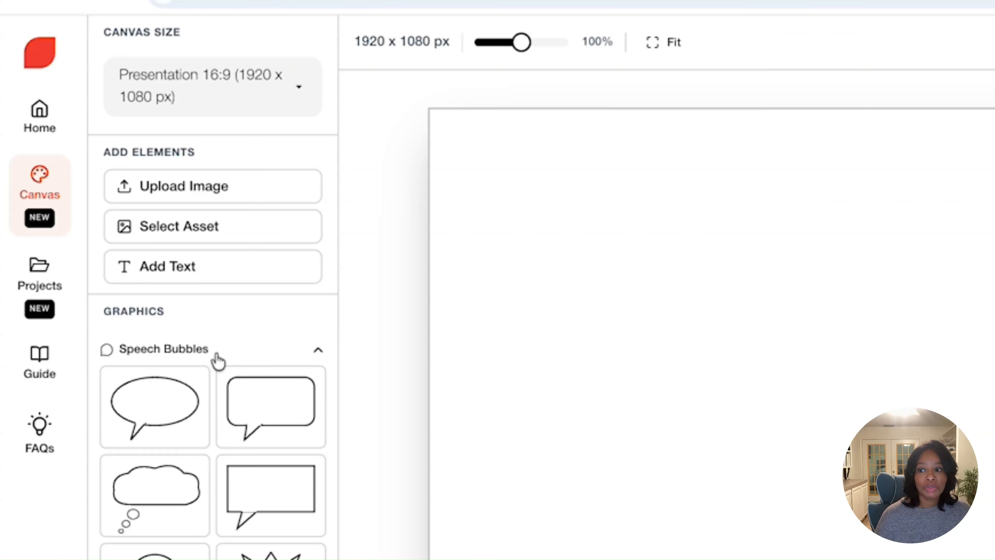
left_click(319, 350)
left_click(319, 378)
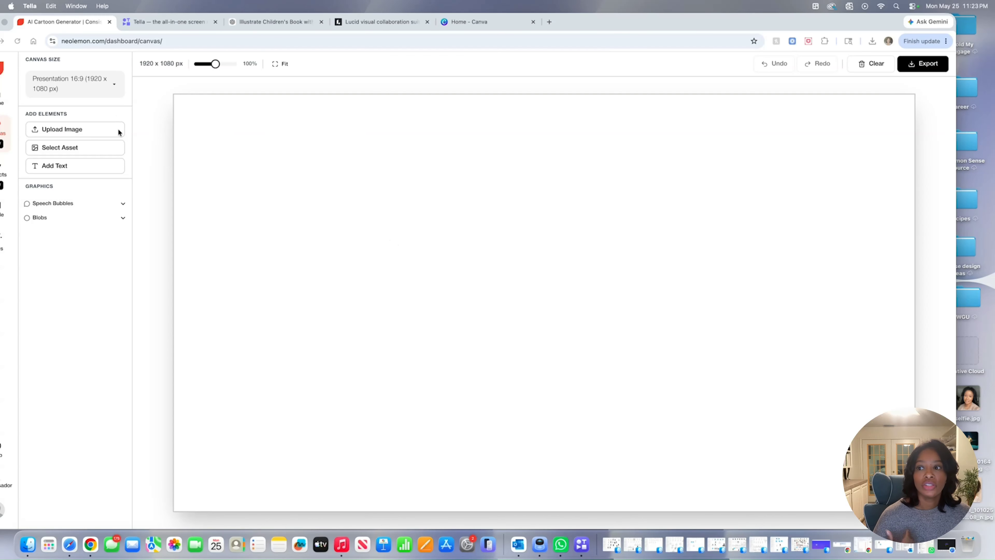
Step: Set the canvas size to Portrait US Letter 8.5x11 (KDP)
left_click_drag(639, 20, 665, 19)
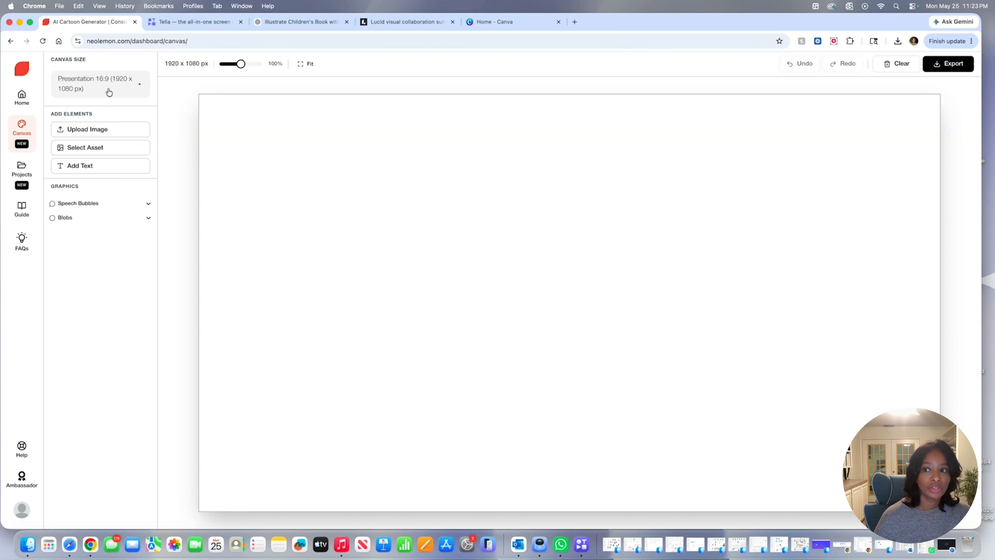
left_click(109, 91)
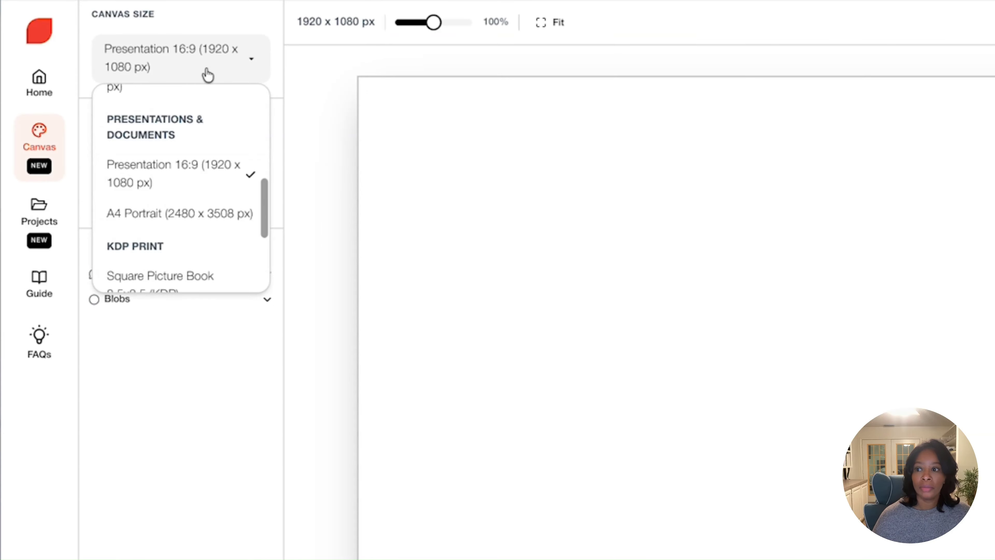
scroll(189, 191, "down", 3)
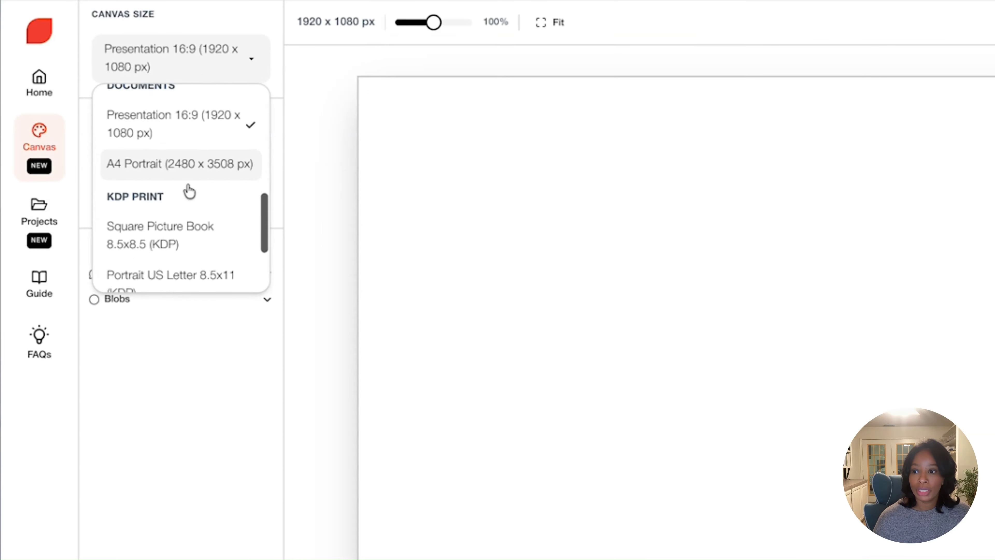
scroll(189, 191, "down", 1)
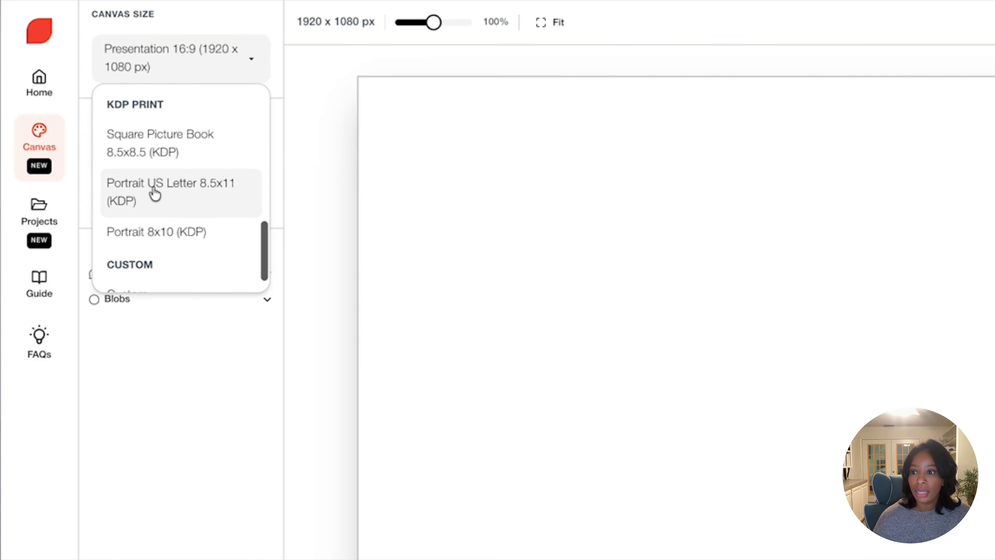
left_click(163, 192)
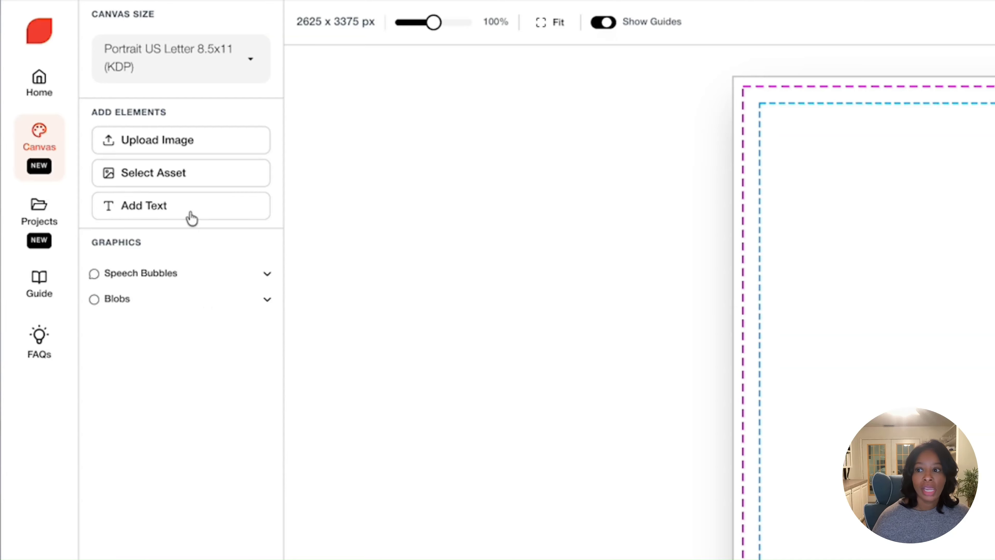
Step: Upload the garden scene image 1779765327799.png from the Desktop onto the canvas
left_click(202, 140)
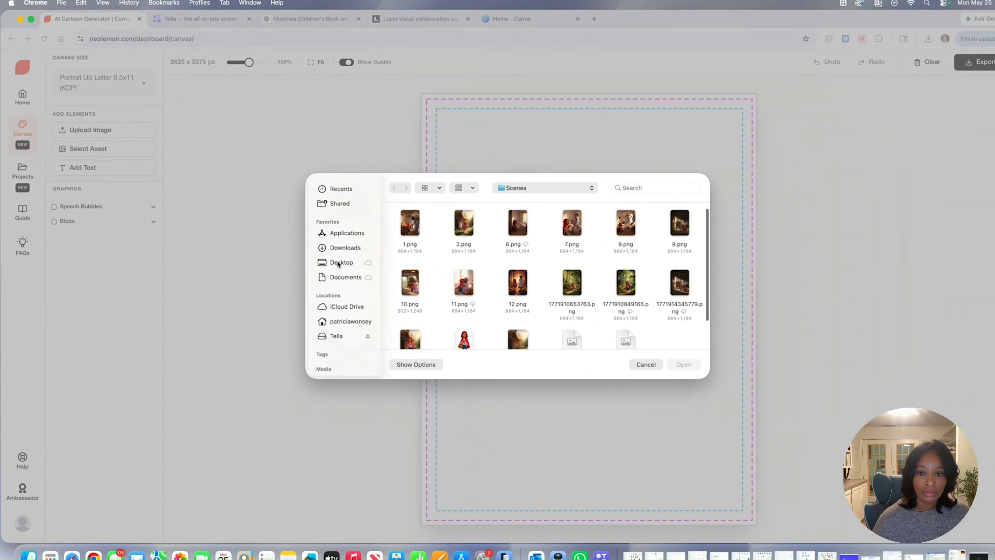
left_click(338, 262)
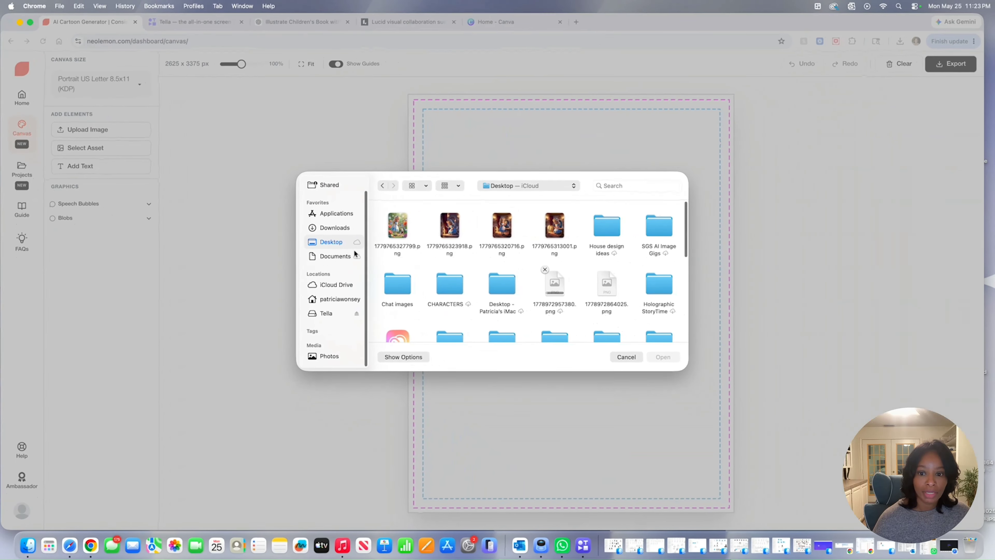
double_click(409, 223)
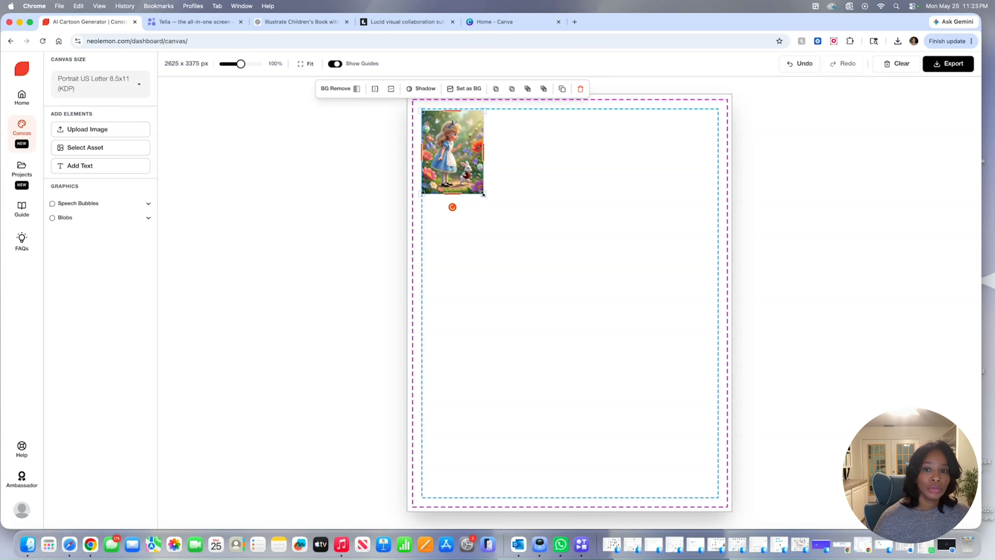
Step: Align the garden image with the page's upper-left corner and enlarge it to the full page height
left_click_drag(483, 193, 707, 386)
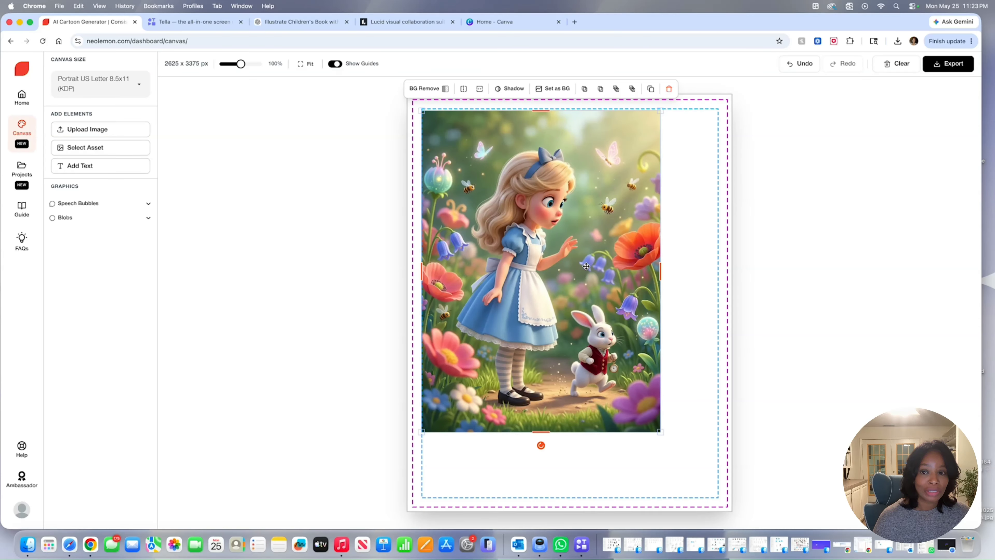
left_click_drag(582, 263, 561, 240)
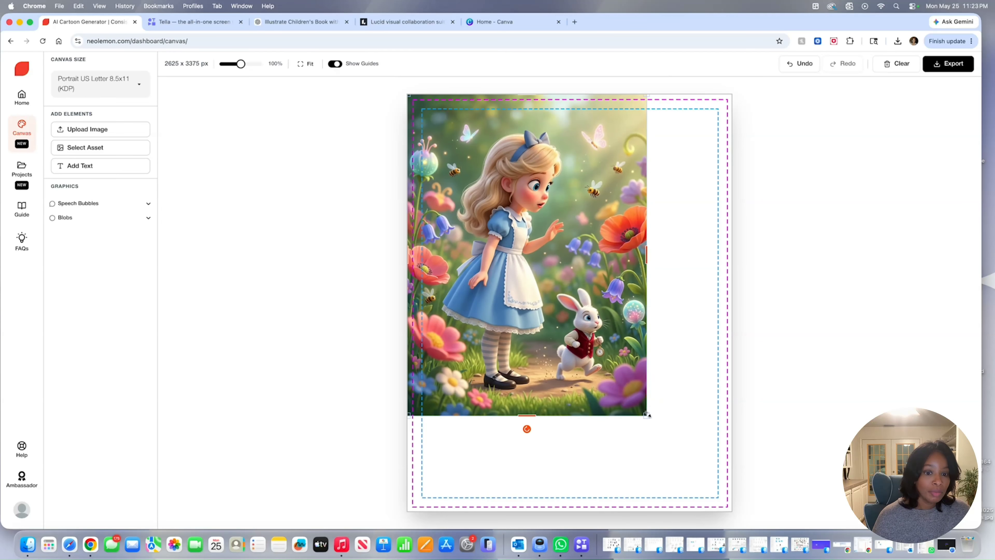
left_click_drag(647, 414, 718, 509)
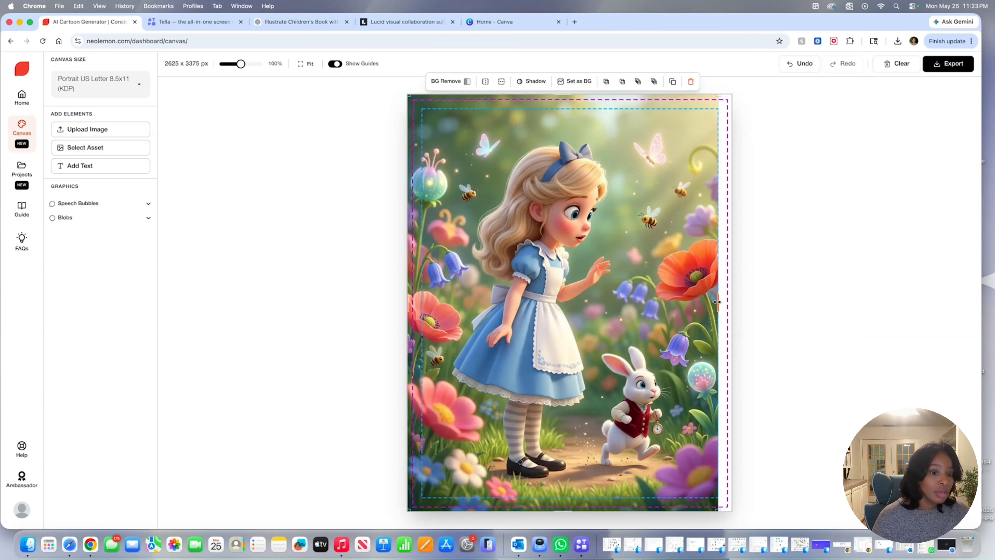
left_click_drag(717, 301, 745, 305)
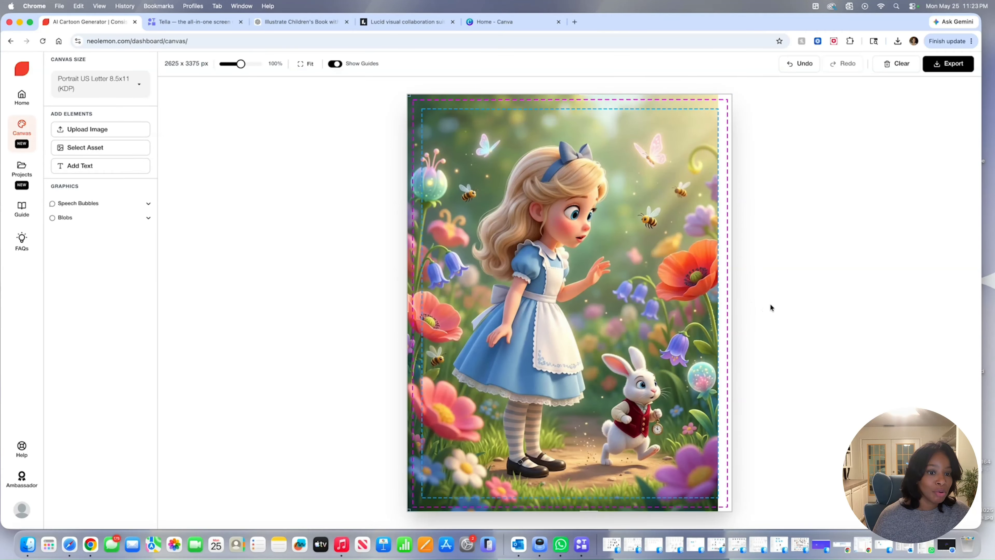
Step: Rescale and reposition the garden image so it fills the page out to the edges beyond the print guides
left_click_drag(718, 509, 709, 470)
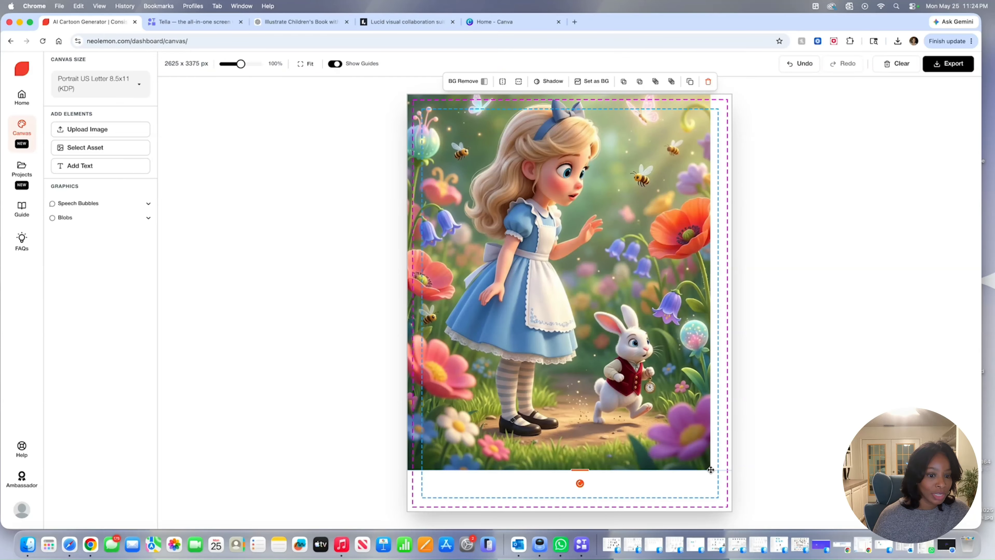
left_click_drag(710, 469, 721, 515)
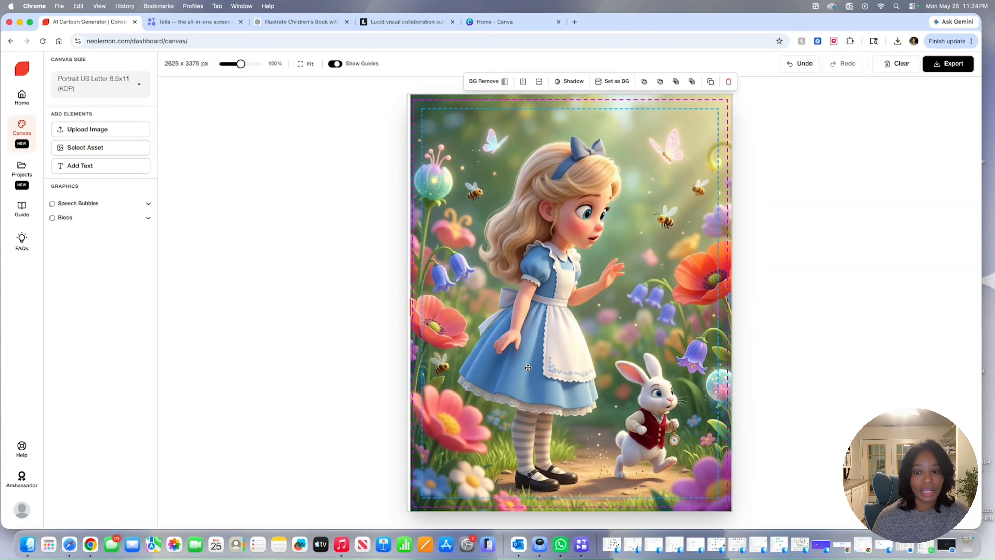
left_click_drag(411, 95, 424, 117)
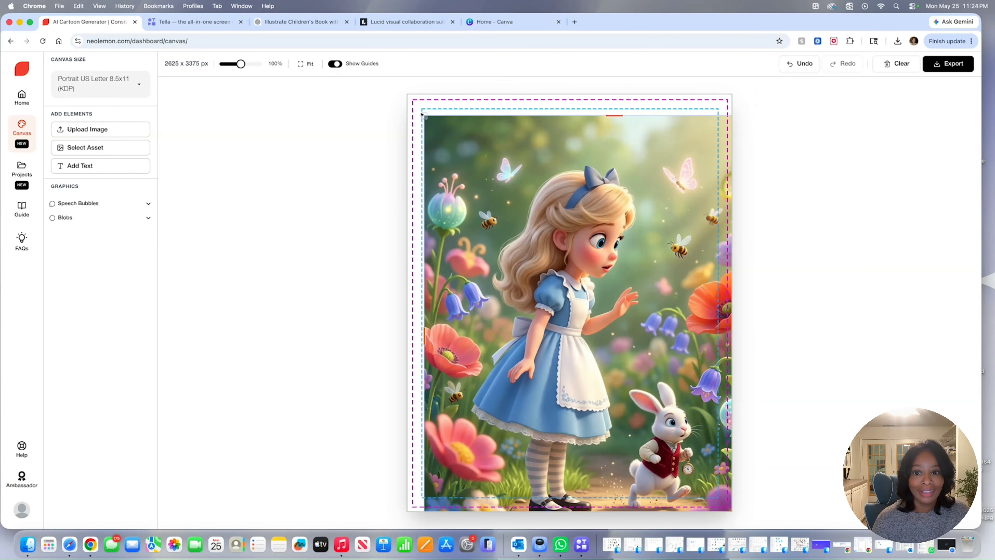
left_click_drag(508, 144, 497, 122)
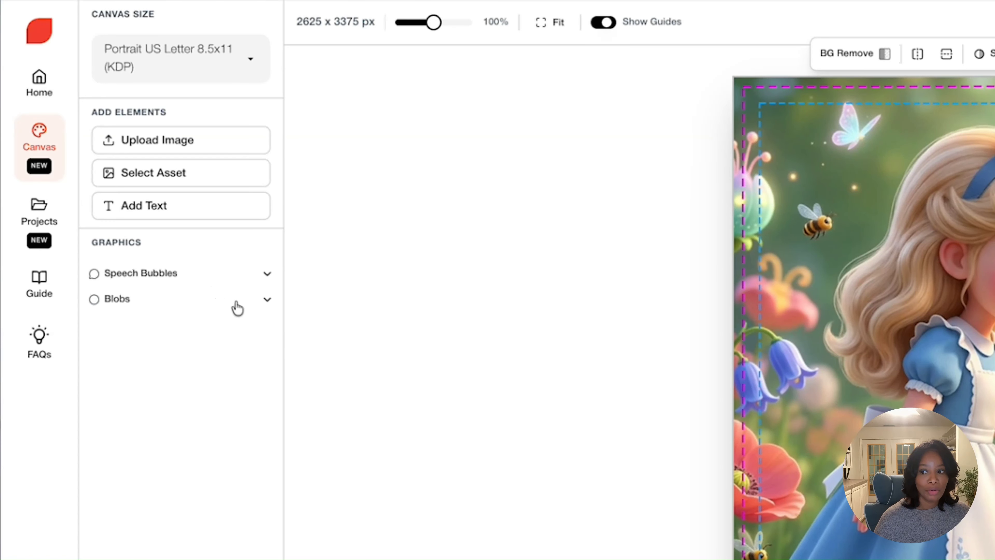
Step: Add a cloud-shaped blob, move it over the lower part of Alice's dress beside the rabbit, and enlarge it
left_click(267, 300)
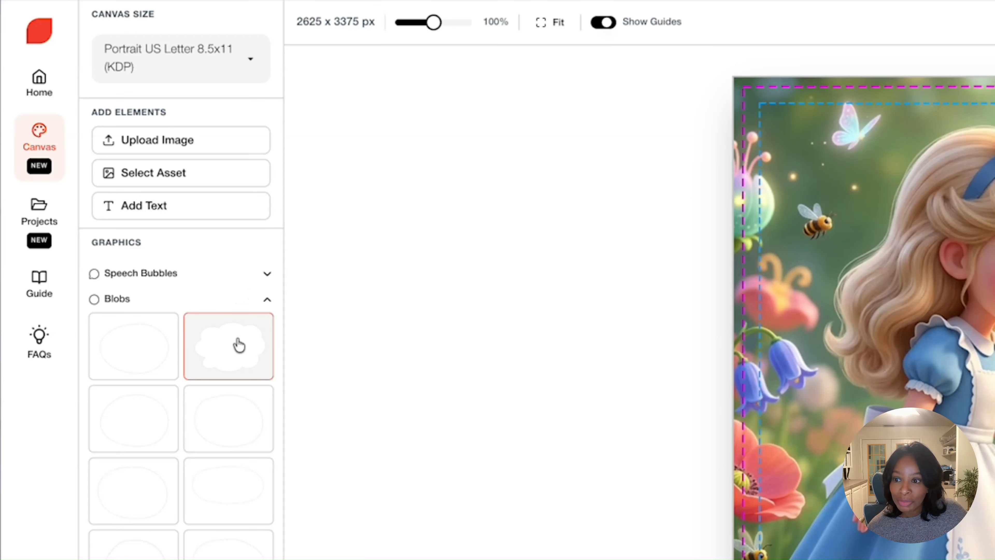
left_click(238, 345)
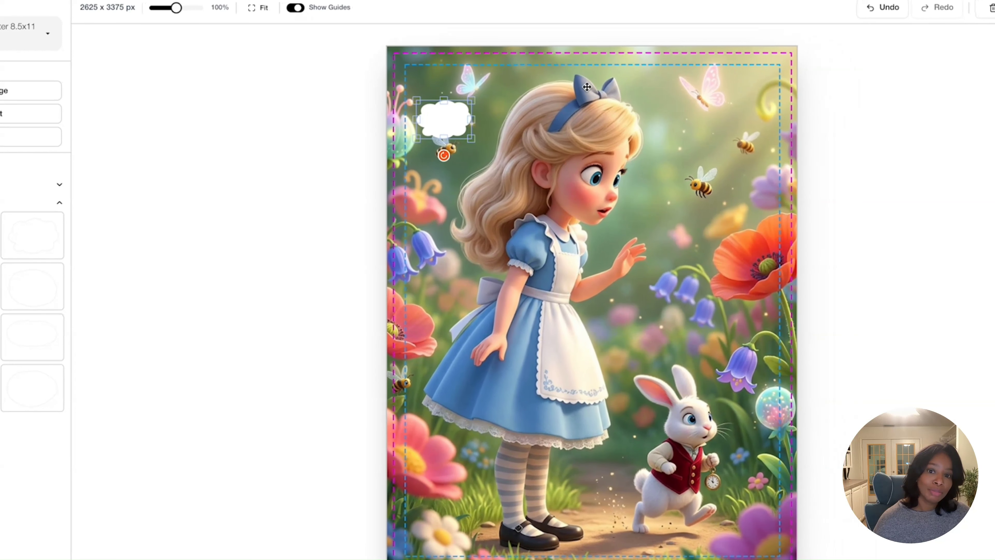
left_click_drag(445, 120, 529, 396)
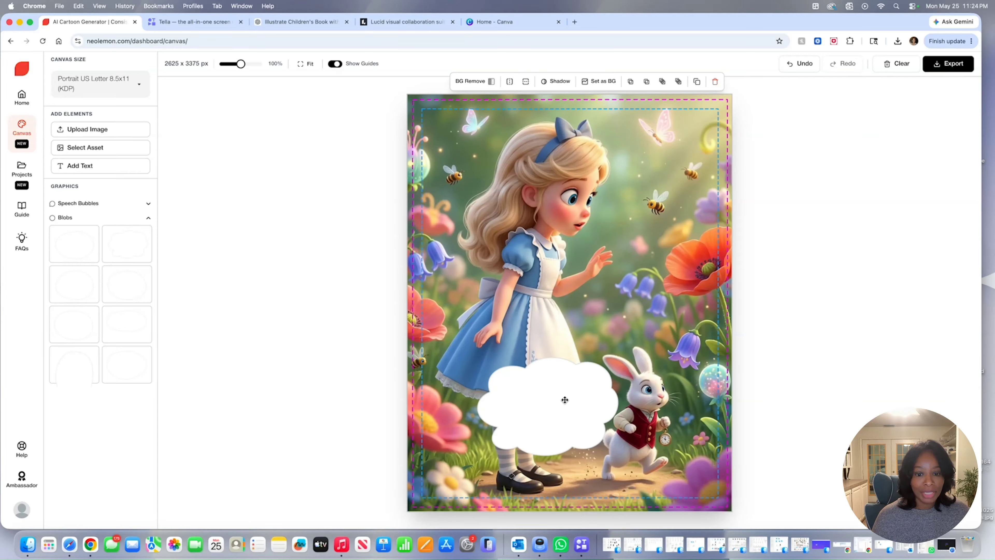
left_click_drag(547, 389, 504, 388)
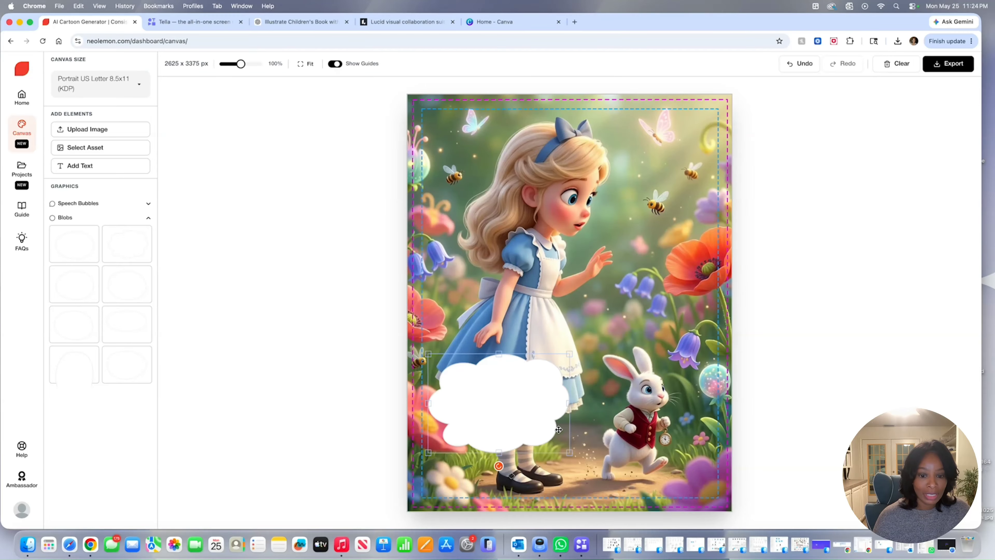
left_click_drag(569, 454, 609, 479)
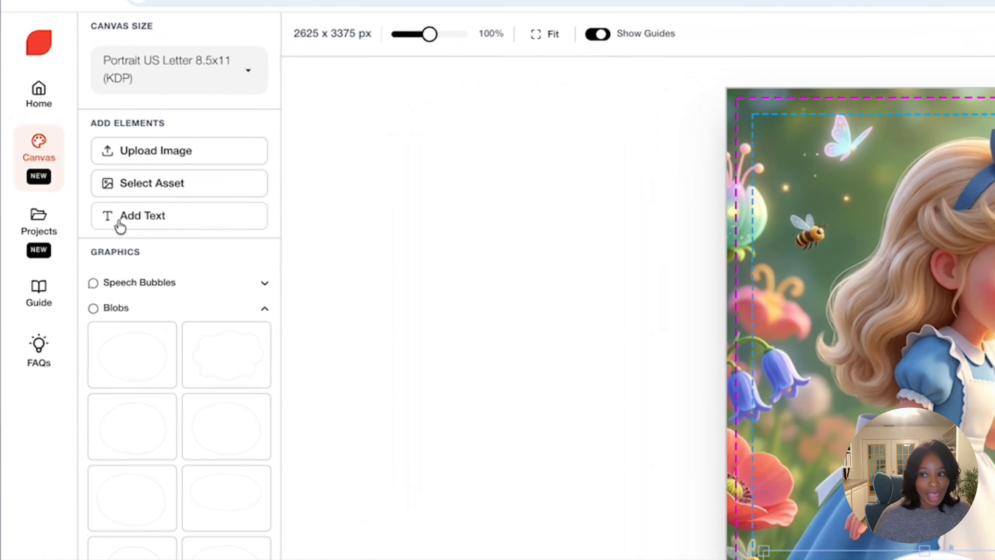
Step: Add a text box to the page, enlarge it, and place it on the white cloud blob
left_click(75, 169)
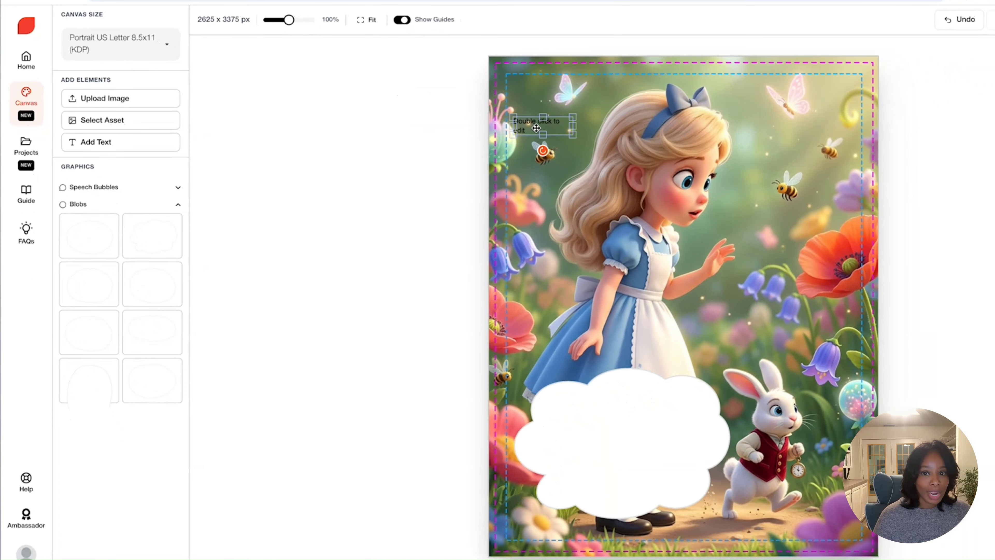
left_click_drag(784, 214, 861, 559)
left_click_drag(571, 436, 700, 470)
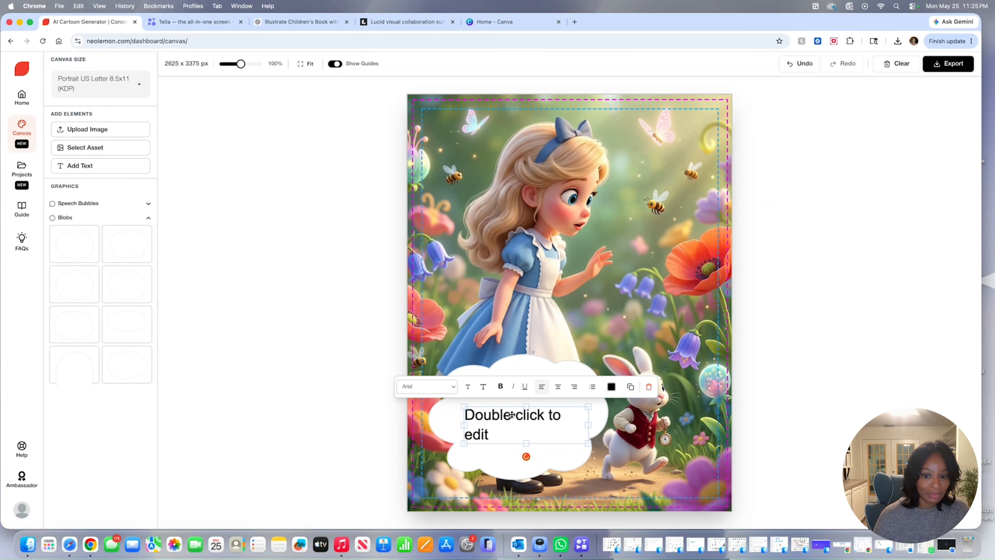
Step: Replace the placeholder text with "Alice saw a white bunny run past the flowers." and reposition it within the cloud blob
double_click(487, 423)
left_click(474, 415)
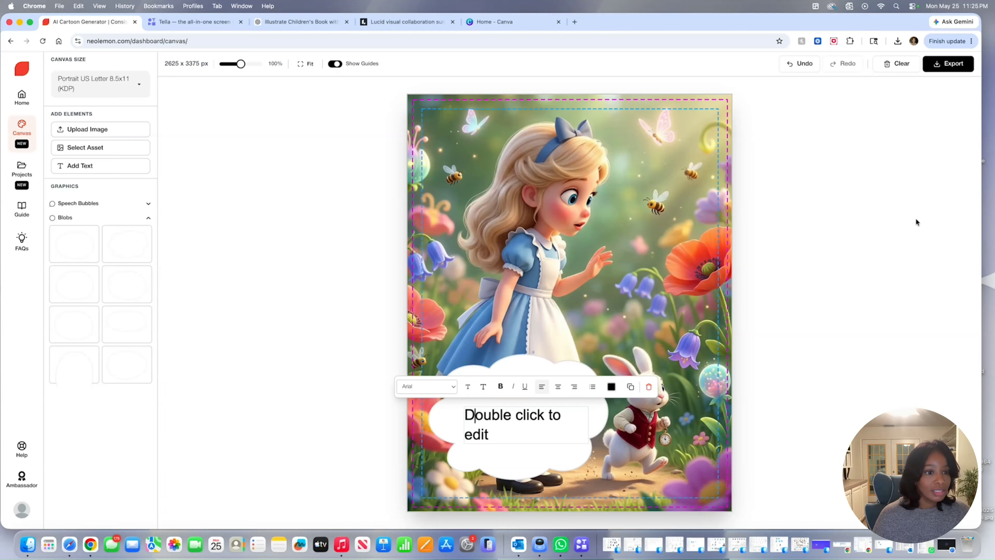
key("super+a")
key("BackSpace")
type("Alice ")
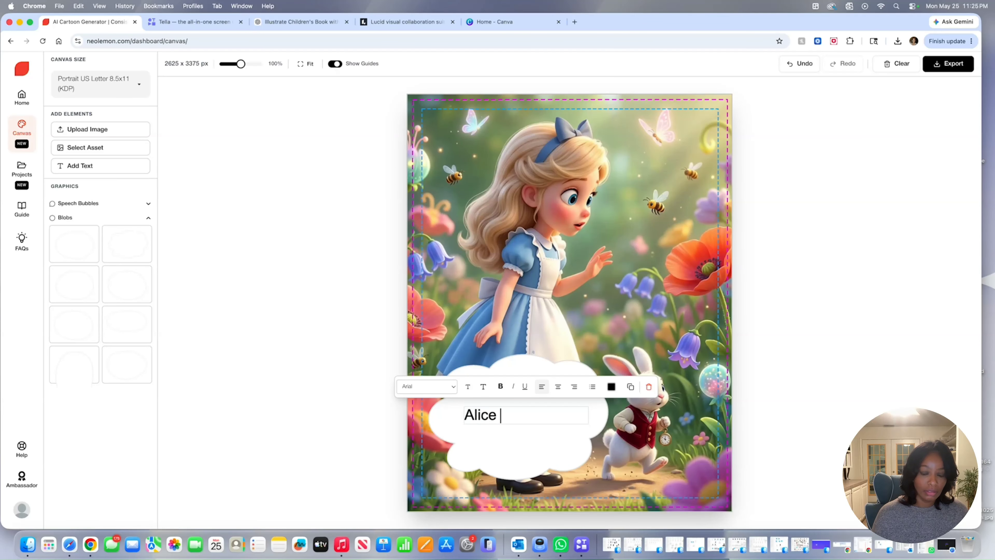
type("saw a wh")
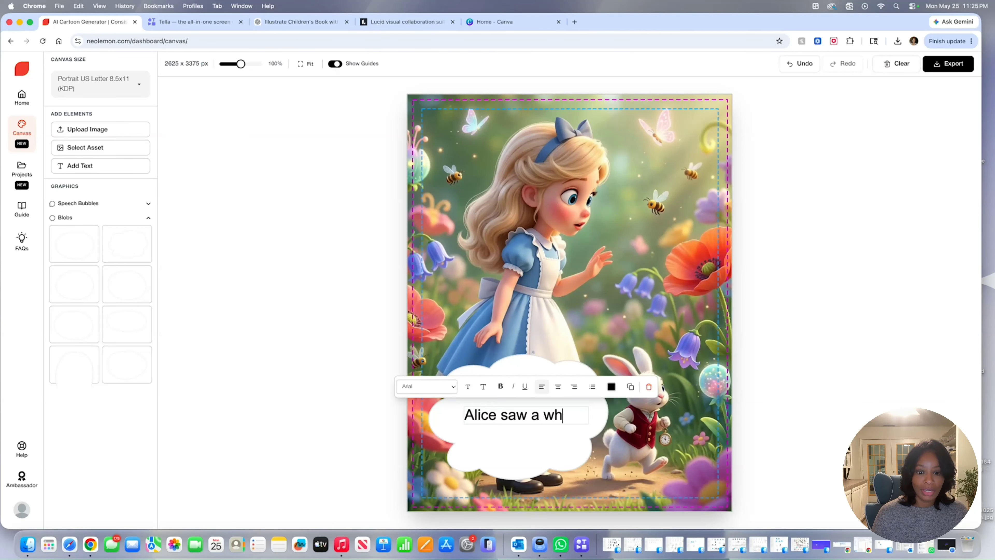
type("ite bunn")
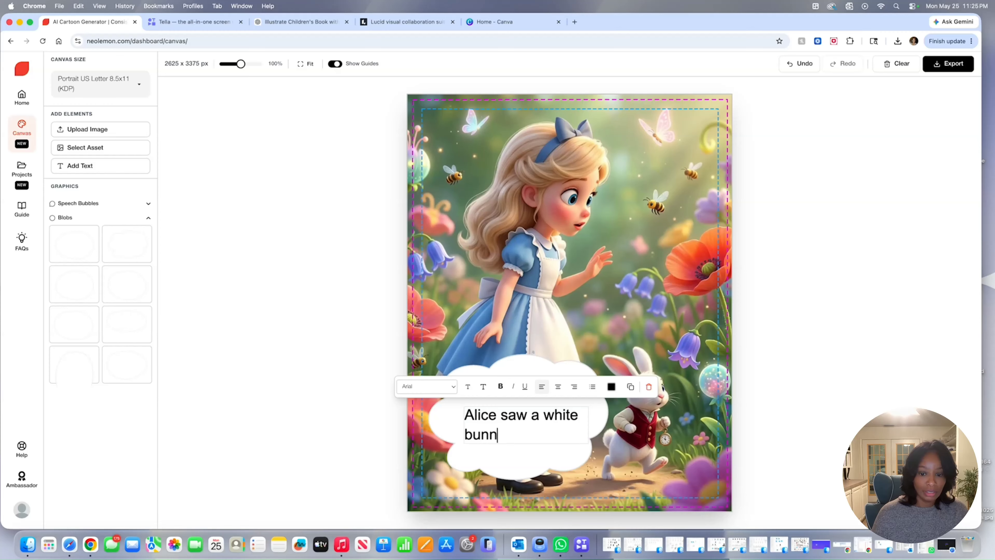
type("y run past the fl")
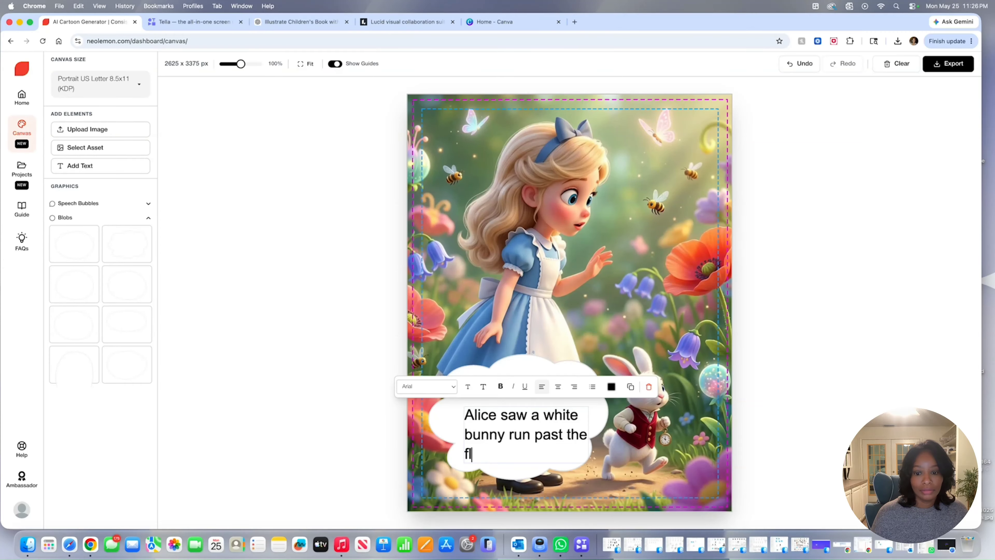
type("owers.")
left_click_drag(467, 423, 488, 409)
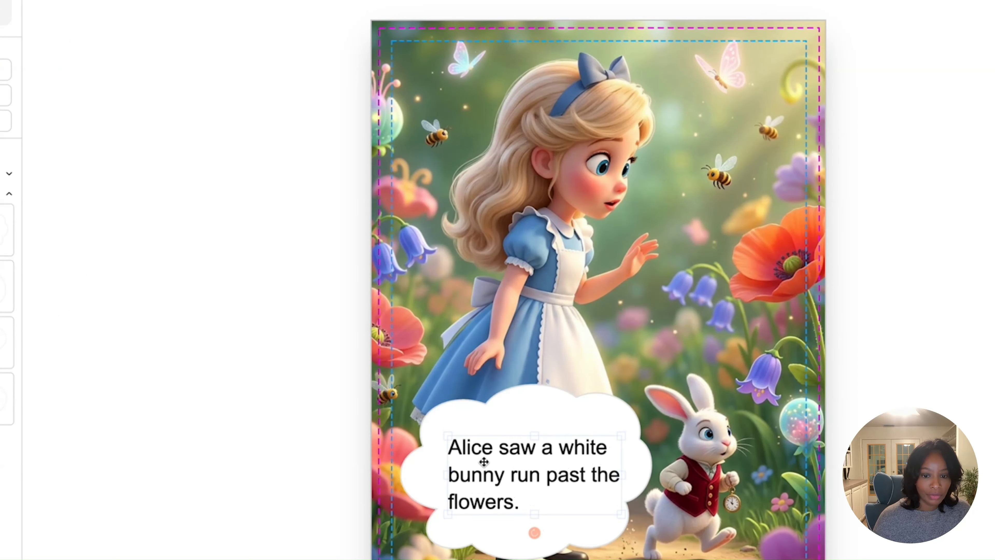
Step: Make the story text bold and set its colour to purple, RGB 173, 31, 169
left_click(484, 462)
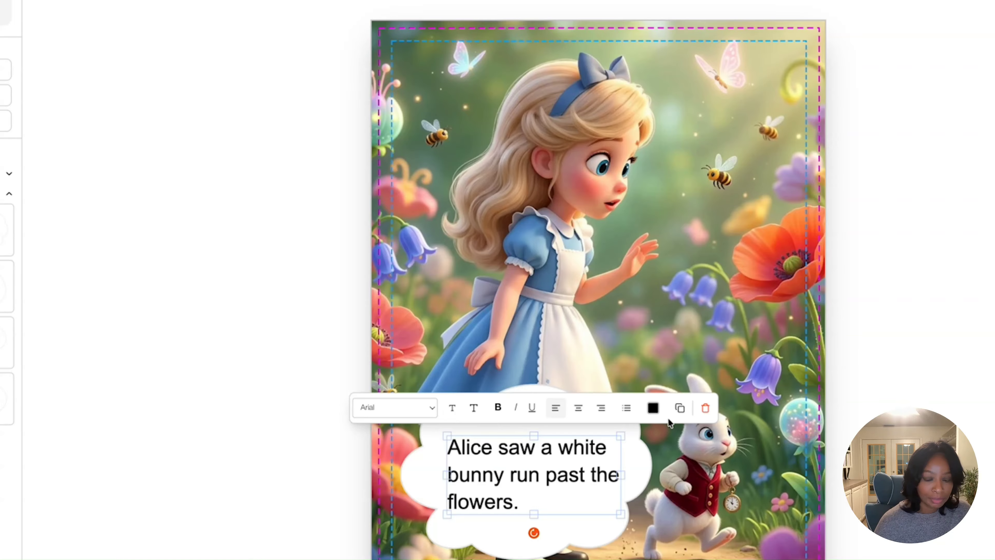
left_click(499, 409)
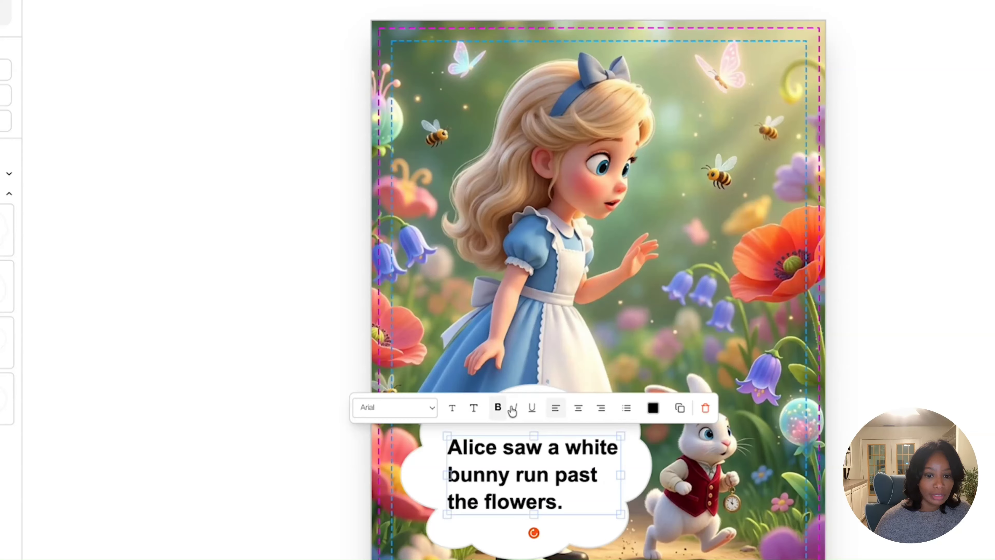
left_click(653, 409)
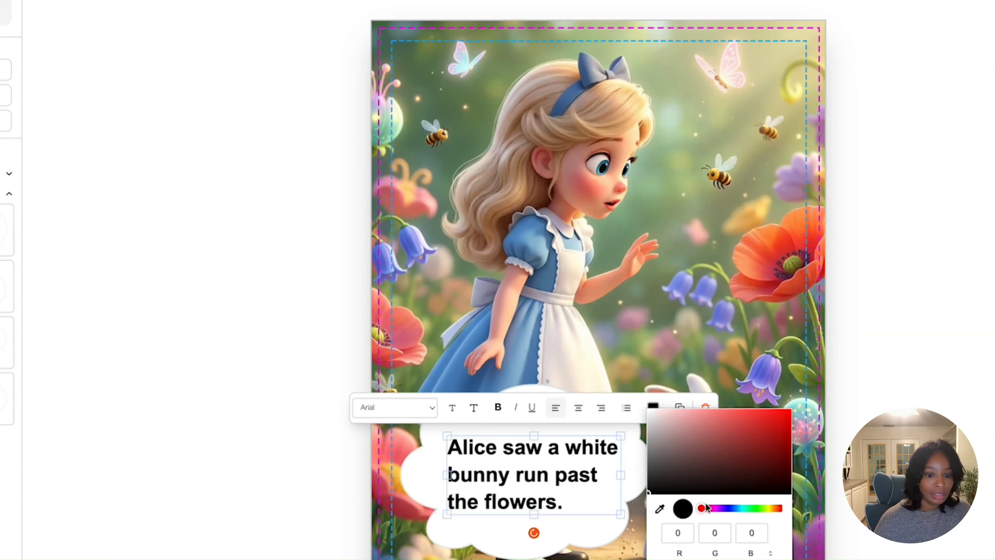
left_click_drag(706, 509, 755, 508)
left_click(742, 433)
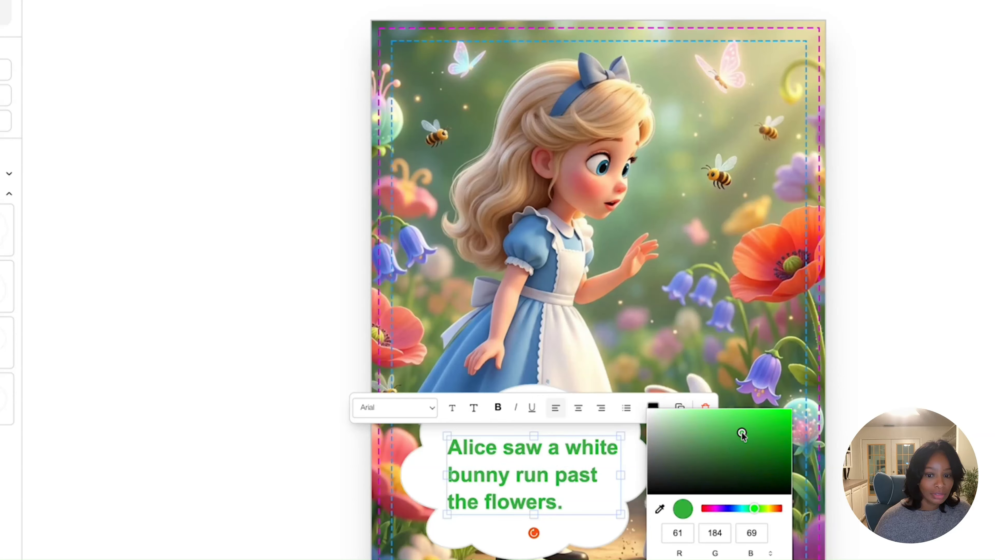
left_click_drag(742, 434, 765, 436)
left_click_drag(755, 508, 714, 516)
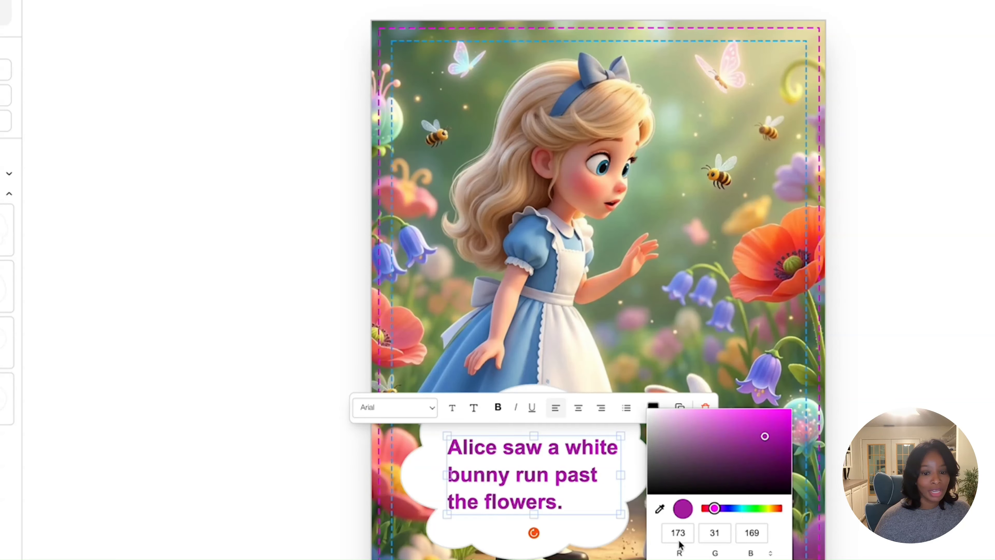
Step: Try decreasing and increasing the font size of the story text
left_click(452, 408)
left_click(473, 409)
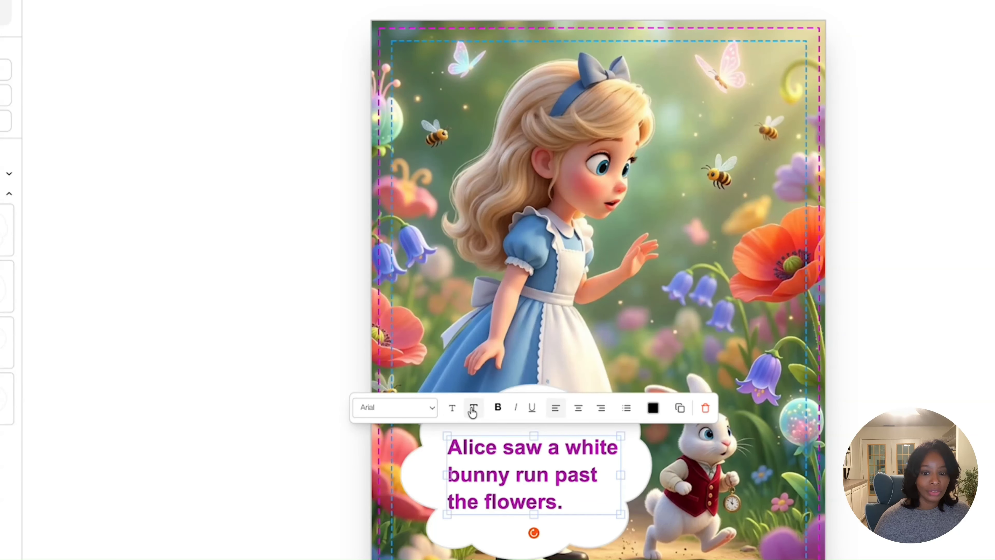
left_click(451, 409)
left_click(474, 409)
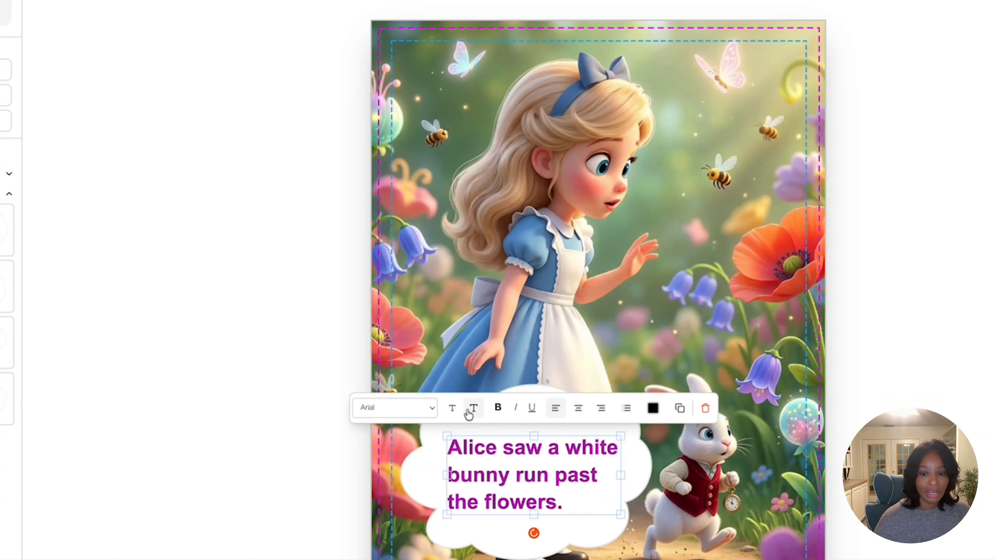
Step: Try the Georgia font on the story text, and settle on Times New Roman
left_click(431, 410)
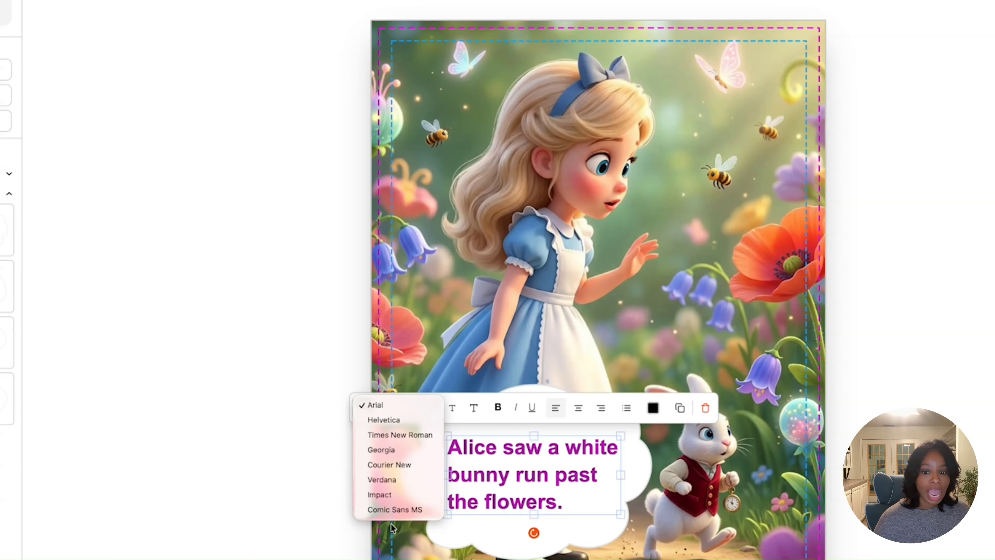
left_click(404, 449)
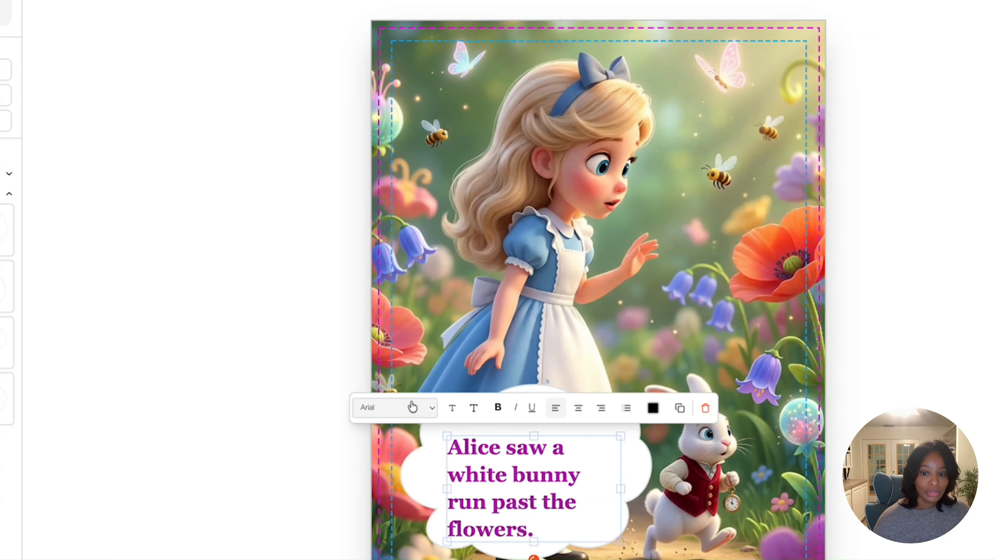
left_click(409, 408)
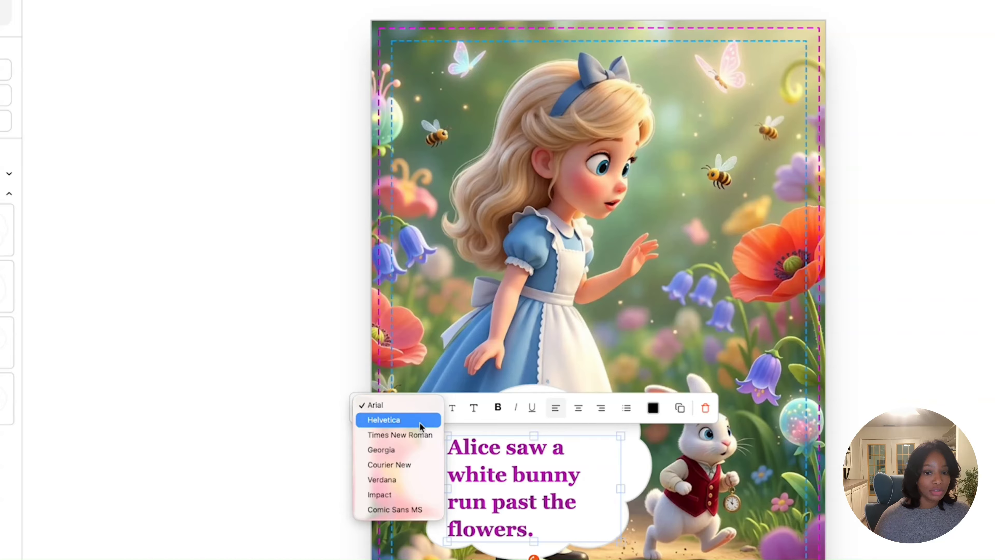
left_click(407, 421)
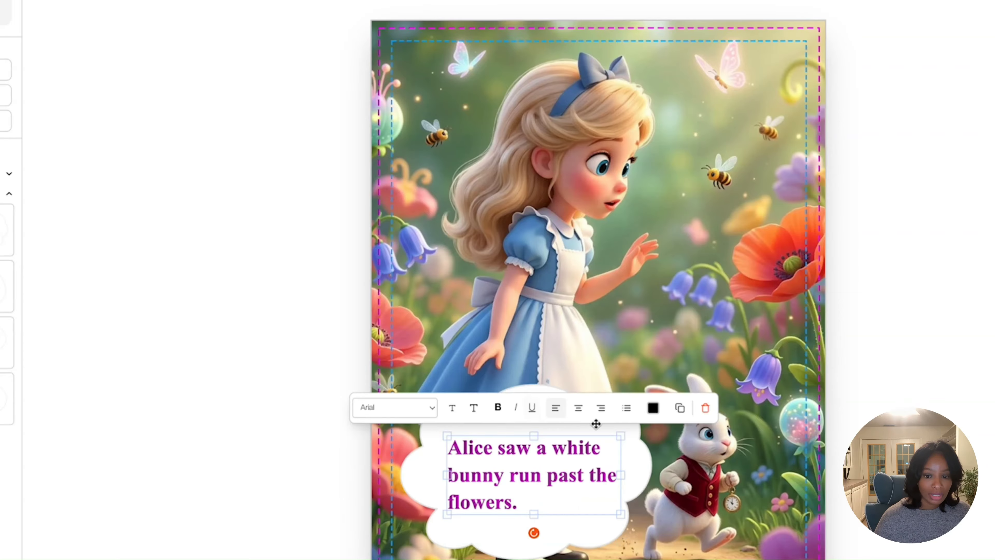
Step: Centre-align the story text and shift it slightly to sit in the middle of the cloud blob
left_click(533, 411)
left_click(572, 411)
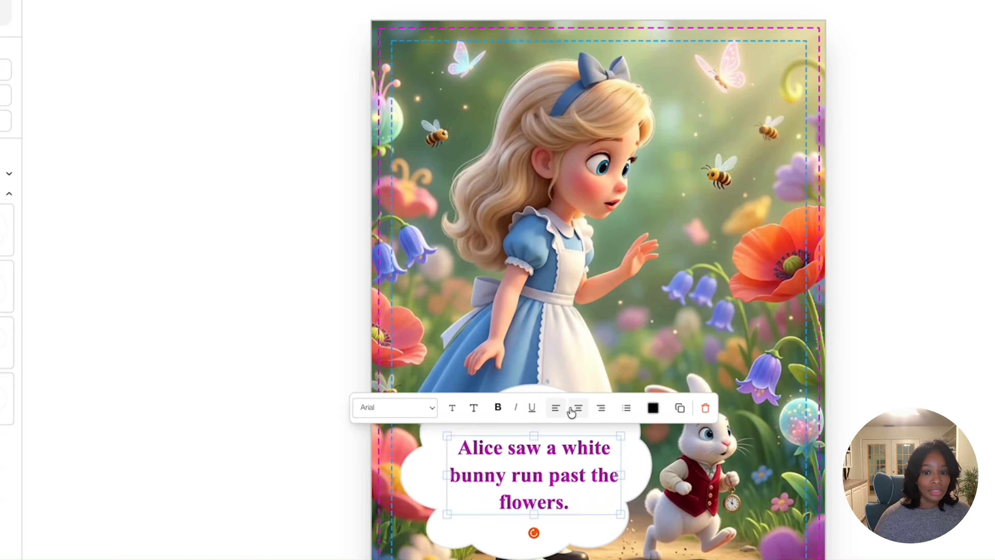
left_click(557, 411)
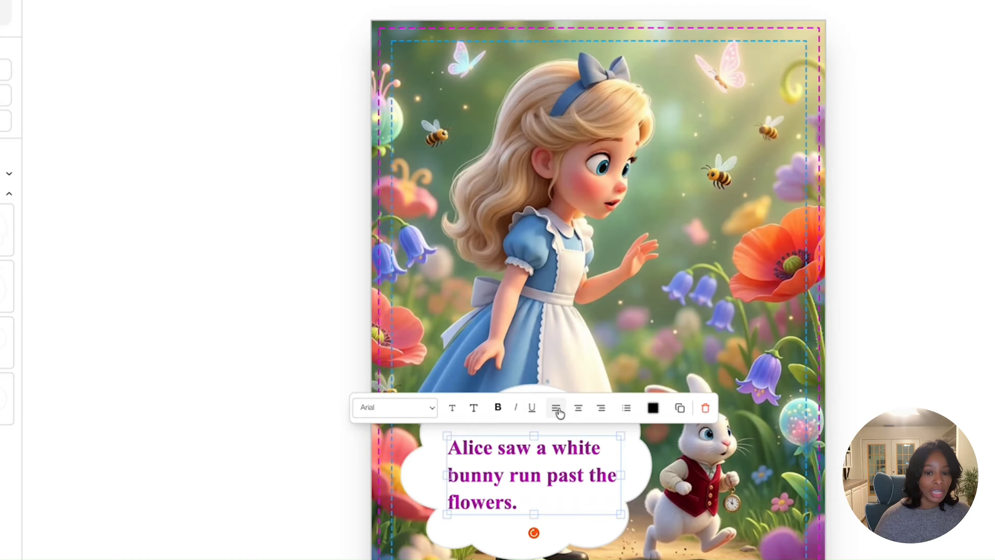
left_click(578, 408)
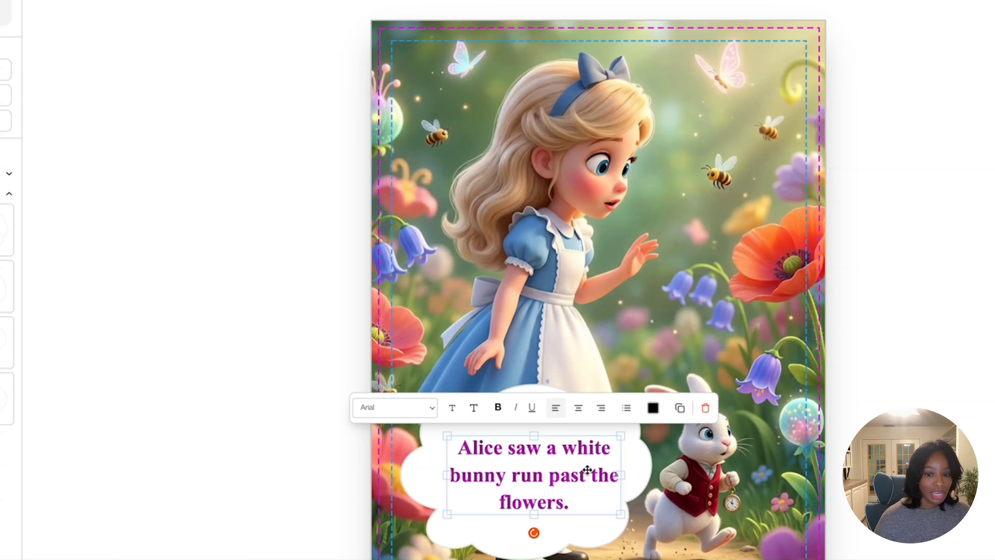
left_click_drag(547, 474, 540, 475)
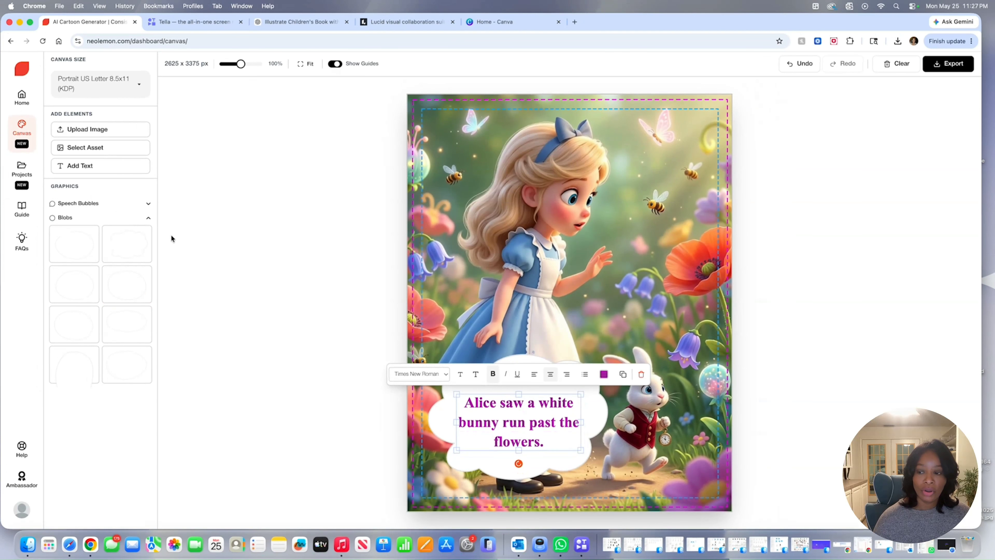
Step: Add a solid-outlined oval speech bubble, move it beside Alice's face, and enlarge it
left_click(153, 206)
left_click(148, 203)
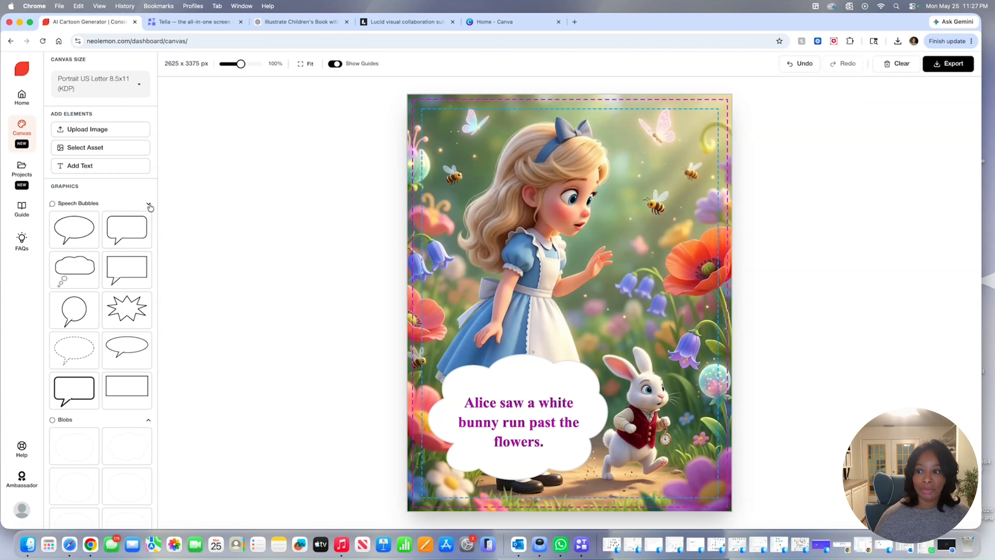
left_click(75, 229)
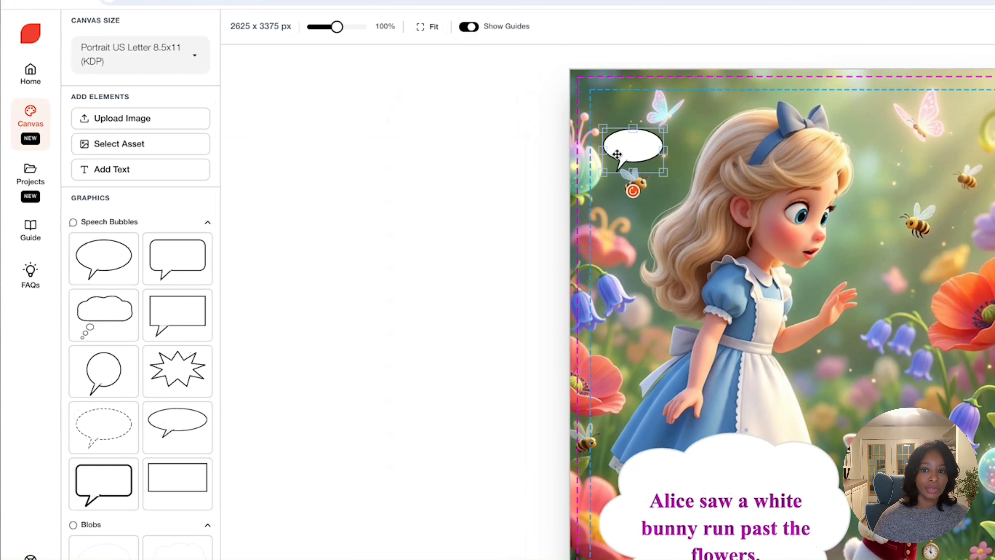
left_click_drag(441, 156, 626, 171)
left_click_drag(877, 178, 856, 234)
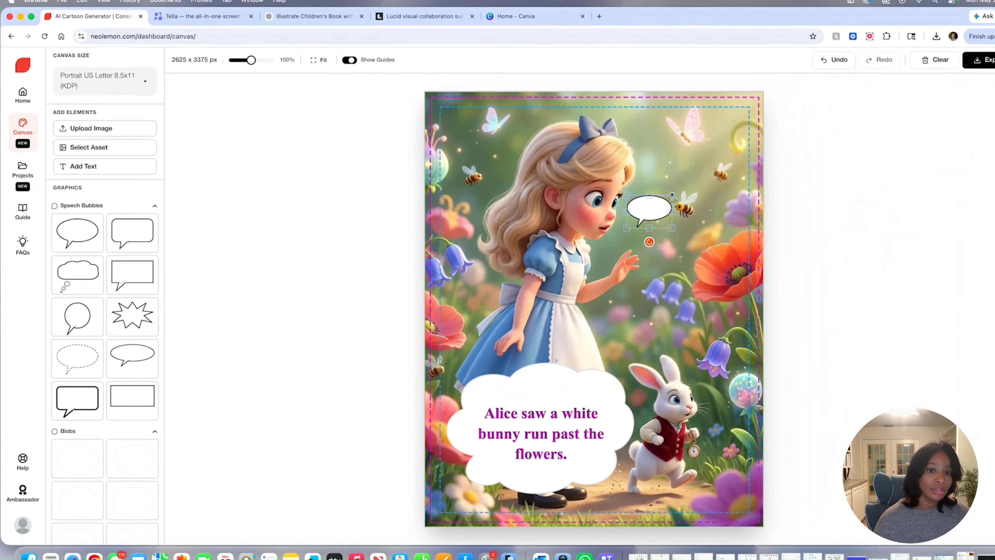
left_click_drag(902, 206, 994, 142)
left_click_drag(739, 149, 693, 173)
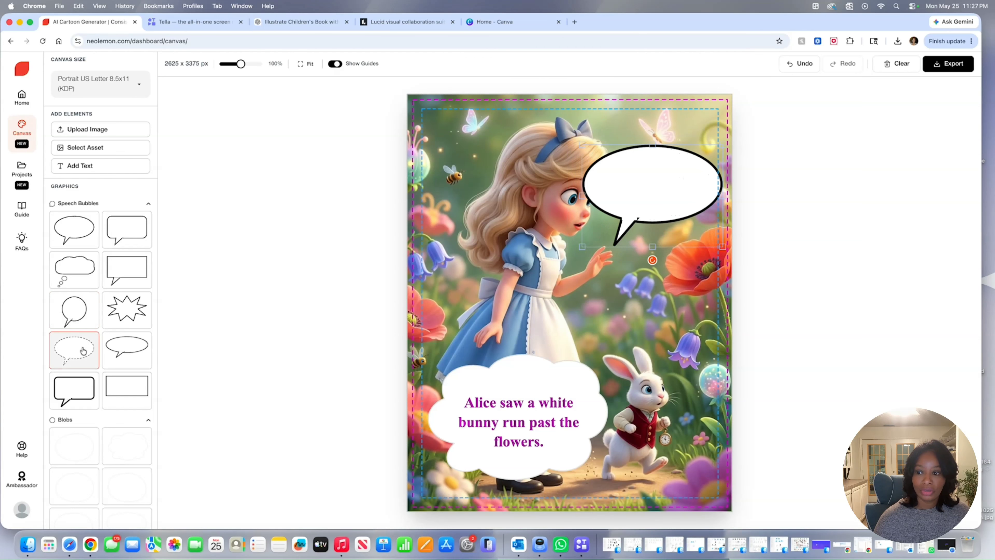
Step: Add and enlarge a dashed oval speech bubble, and delete both speech bubbles from the page
left_click(127, 345)
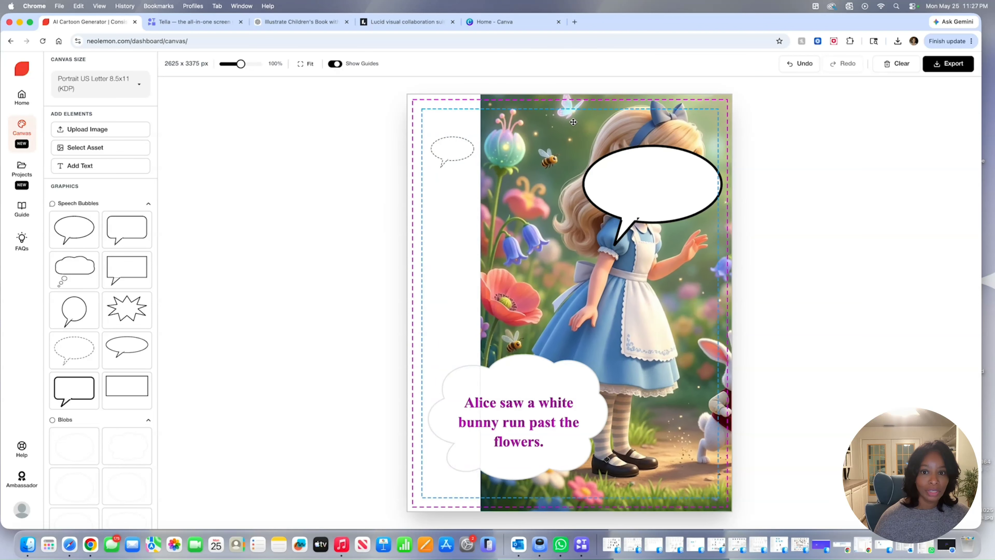
left_click_drag(474, 136, 550, 103)
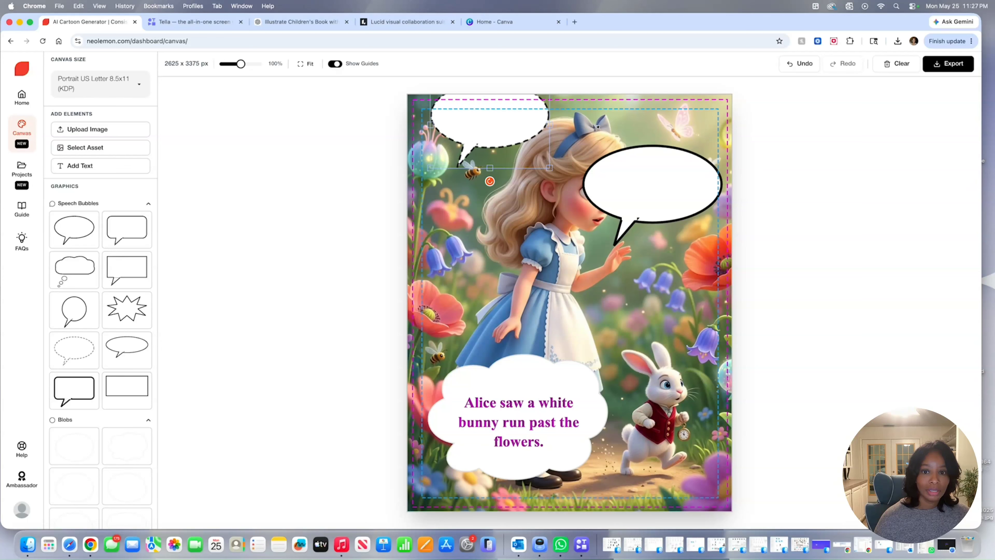
key("Delete")
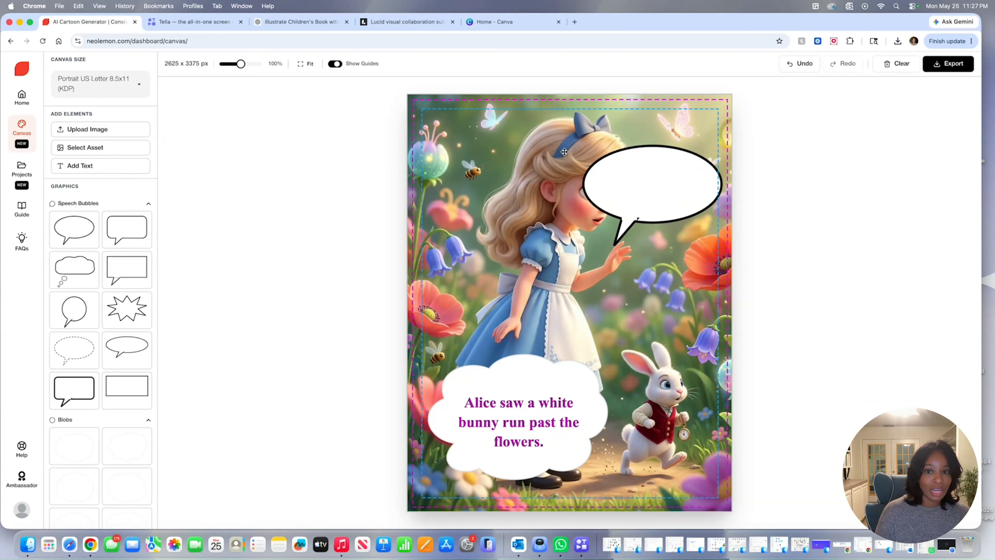
left_click(665, 165)
key("Delete")
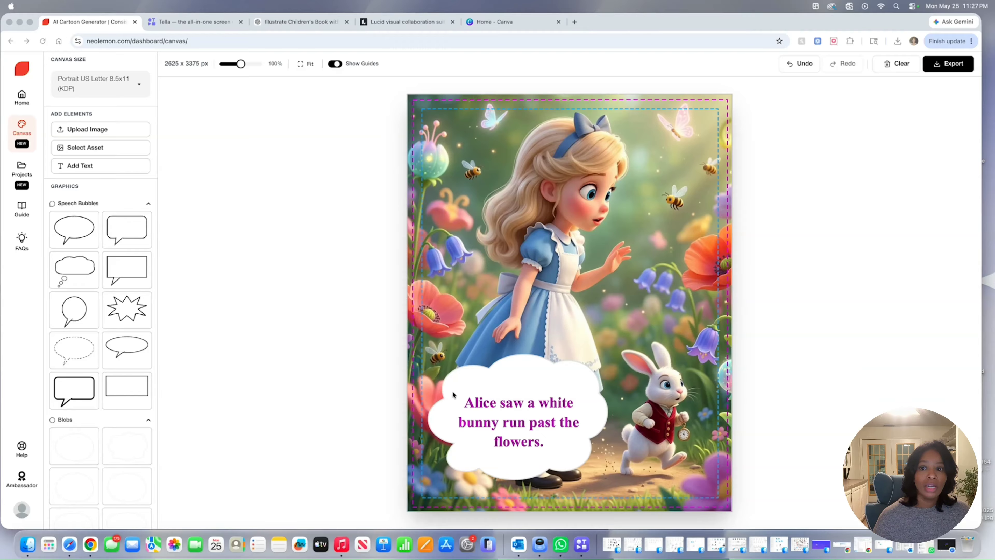
Step: Export the finished page as a PNG image
left_click(948, 63)
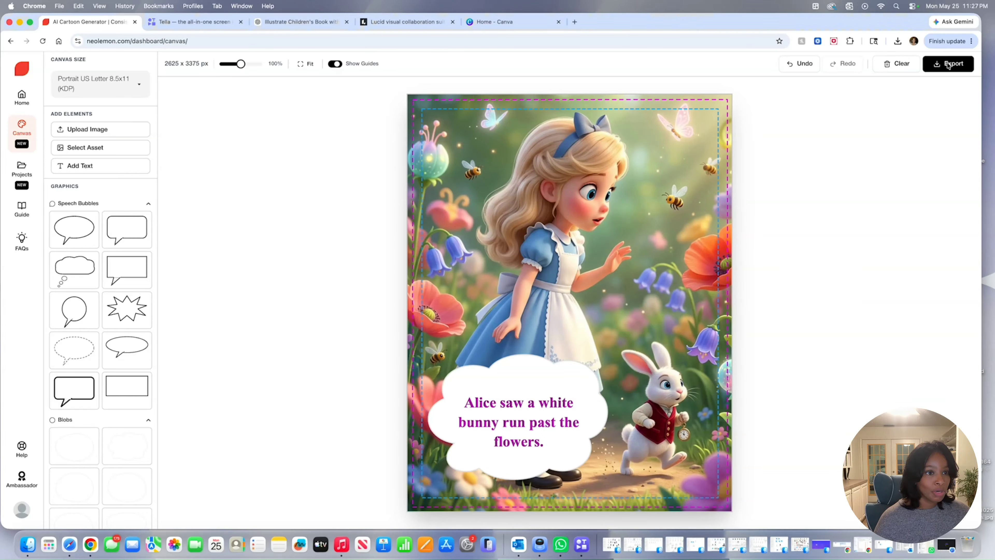
left_click(944, 65)
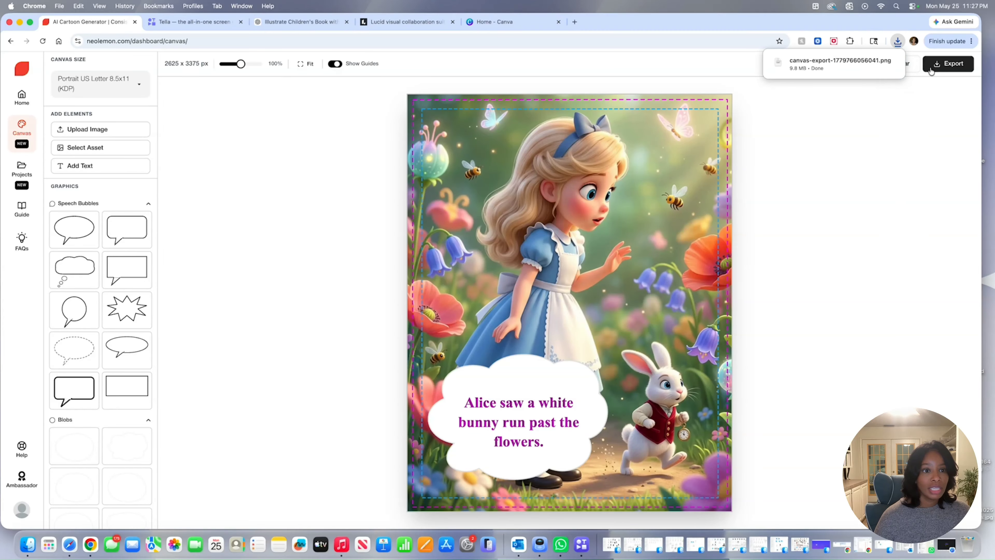